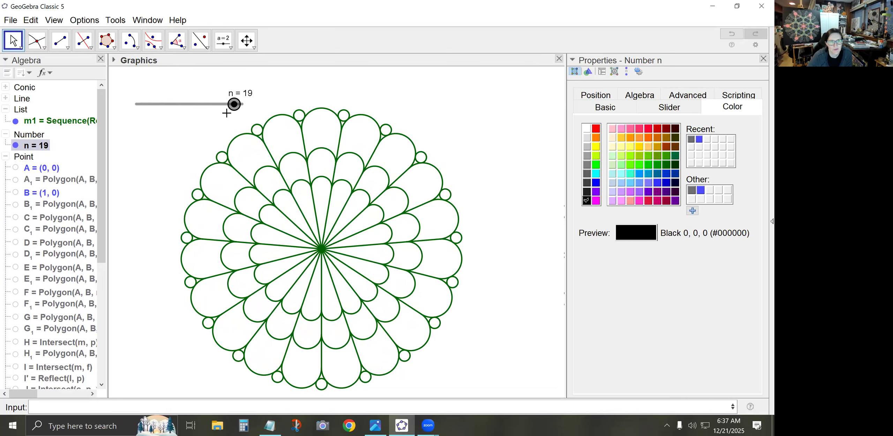
Start a new blank construction and discard the changes to the current petal design
{"action": "left_click", "coordinate": [11, 20]}
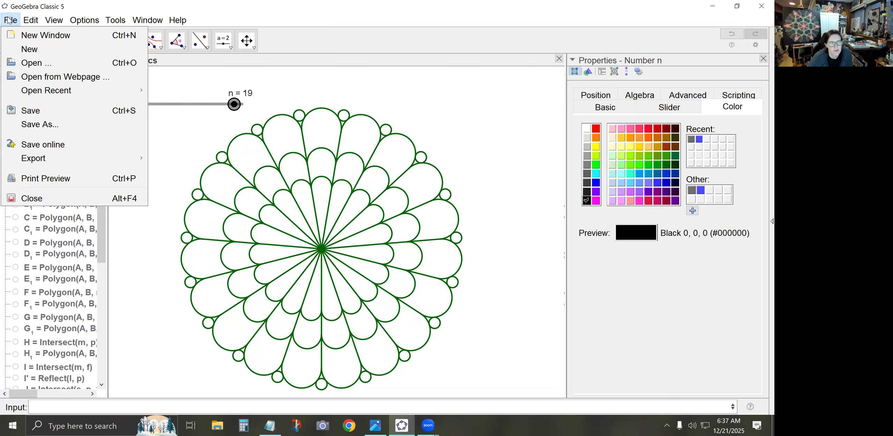
{"action": "left_click", "coordinate": [30, 51]}
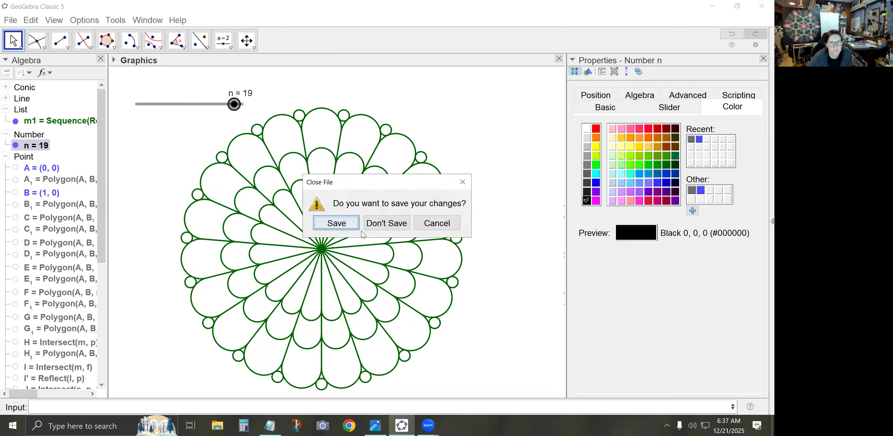
{"action": "left_click", "coordinate": [386, 224]}
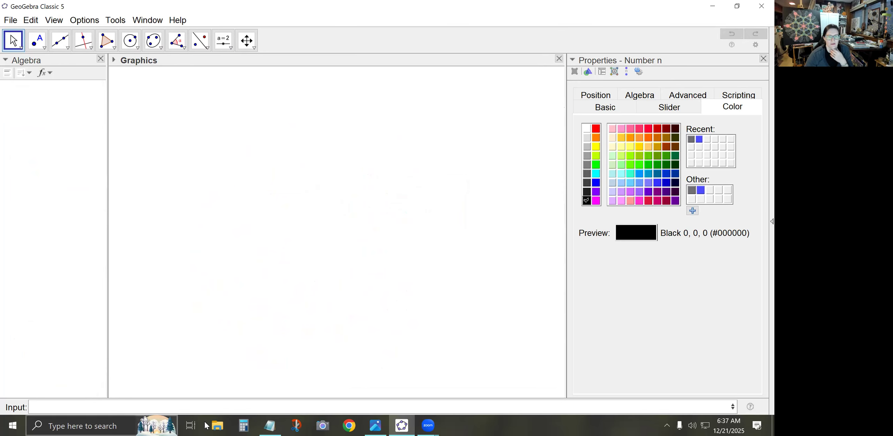
Define the points A=(0,0) and B=(1,0) with typed commands
{"action": "left_click", "coordinate": [206, 401]}
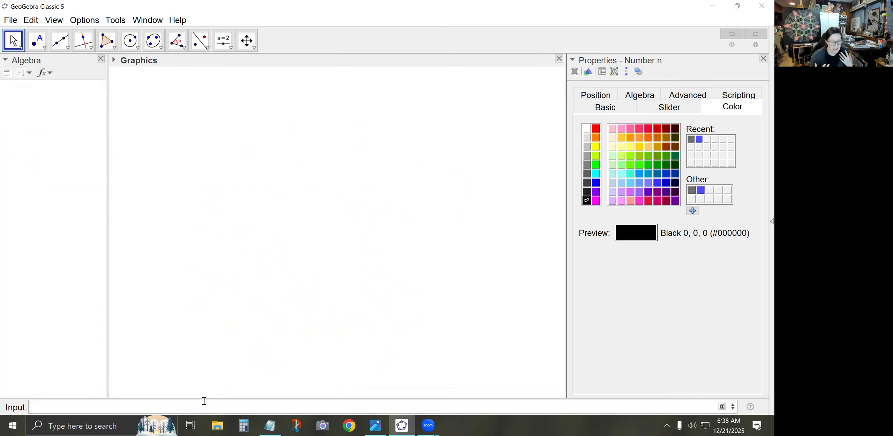
{"action": "type", "text": "A = (0"}
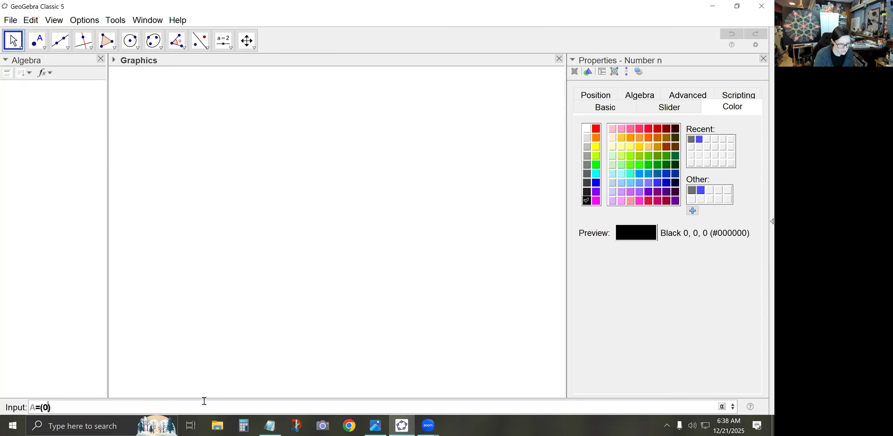
{"action": "type", "text": ", 0"}
{"action": "key", "text": "Return"}
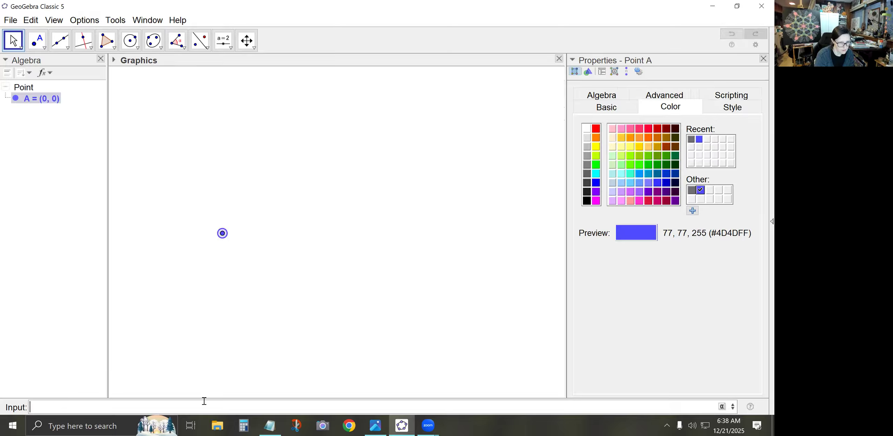
{"action": "type", "text": "B=(1,0"}
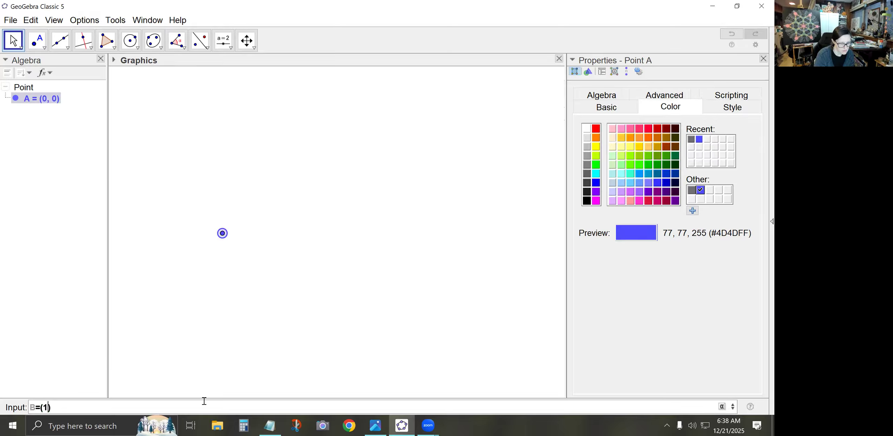
{"action": "key", "text": "Return"}
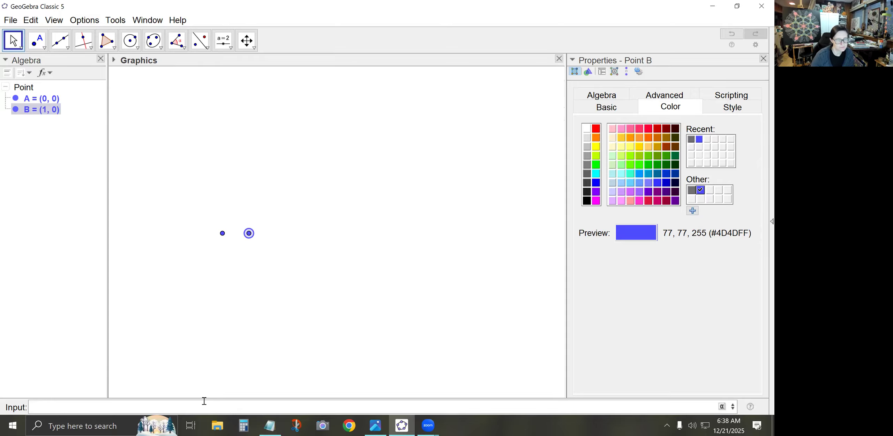
Create an integer slider n above the points, with minimum 7 and maximum 20
{"action": "left_click", "coordinate": [223, 41]}
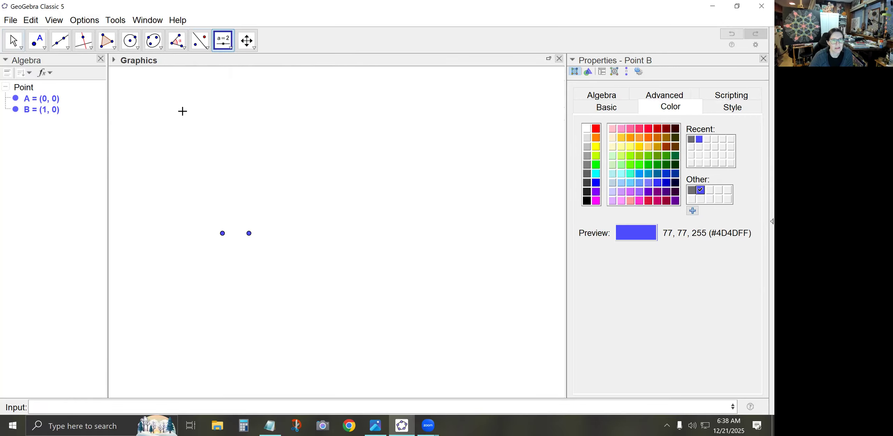
{"action": "left_click", "coordinate": [130, 98]}
{"action": "left_click", "coordinate": [262, 189]}
{"action": "left_click_drag", "start_coordinate": [303, 241], "coordinate": [227, 242]}
{"action": "type", "text": "7"}
{"action": "left_click_drag", "start_coordinate": [382, 240], "coordinate": [359, 239]}
{"action": "double_click", "coordinate": [361, 241]}
{"action": "type", "text": "20"}
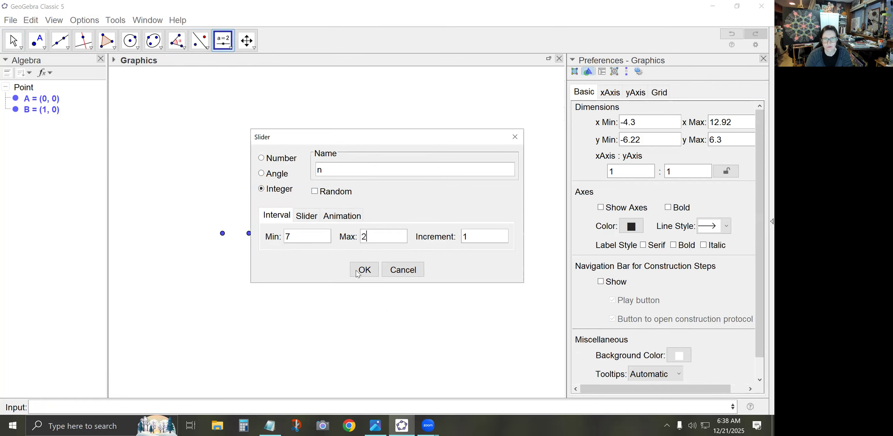
{"action": "left_click", "coordinate": [371, 268]}
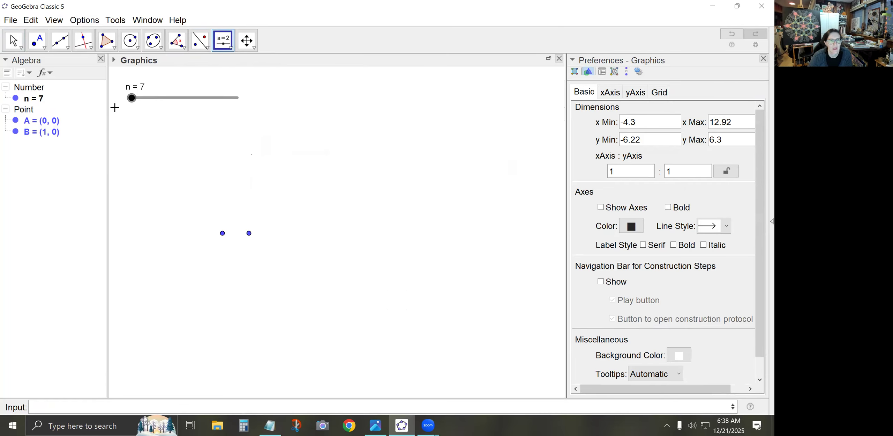
Construct a regular polygon on points A and B with n vertices
{"action": "left_click", "coordinate": [113, 49]}
{"action": "left_click", "coordinate": [142, 87]}
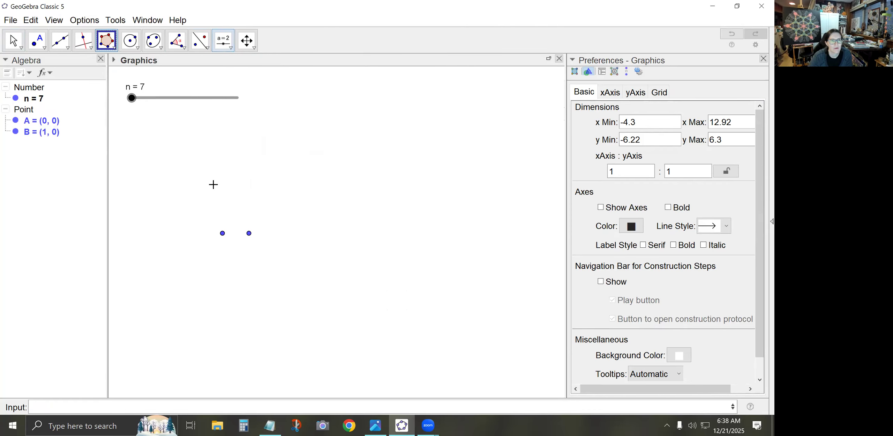
{"action": "left_click", "coordinate": [222, 233]}
{"action": "left_click", "coordinate": [223, 233]}
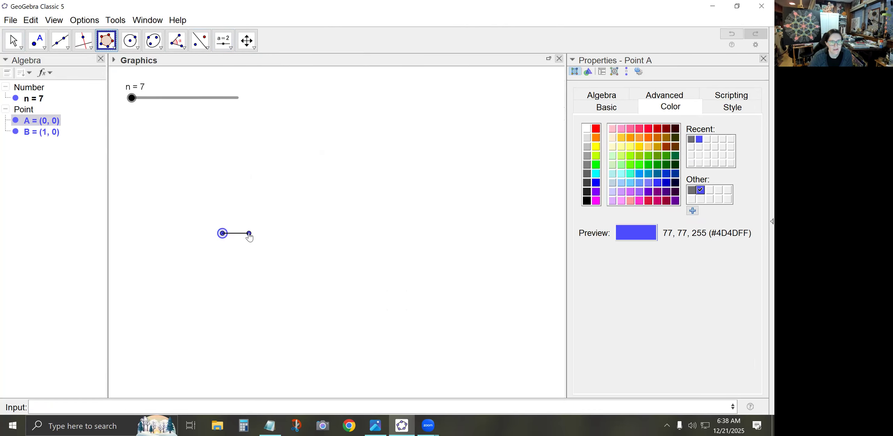
{"action": "left_click", "coordinate": [249, 233]}
{"action": "type", "text": "n"}
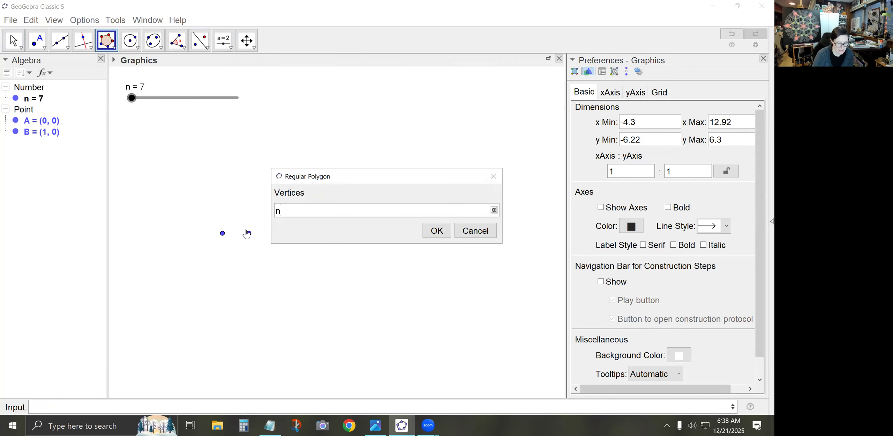
{"action": "key", "text": "Return"}
{"action": "key", "text": "Escape"}
Set the polygon's fill opacity to 0 and deselect it
{"action": "left_click", "coordinate": [227, 218]}
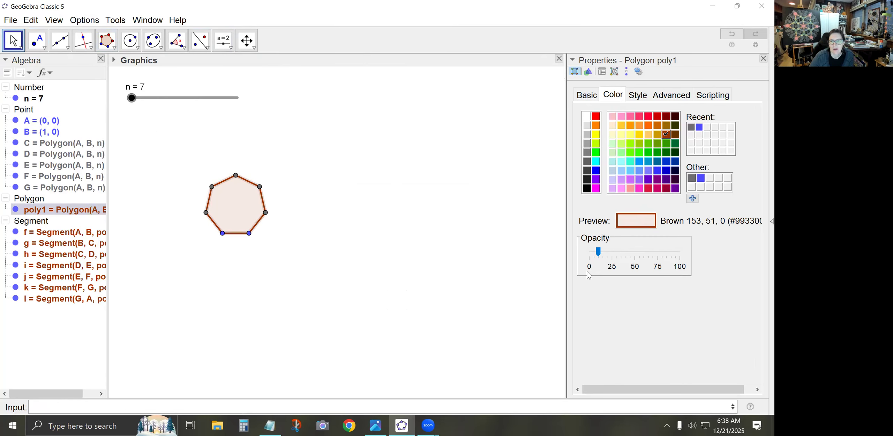
{"action": "left_click_drag", "start_coordinate": [598, 251], "coordinate": [586, 254]}
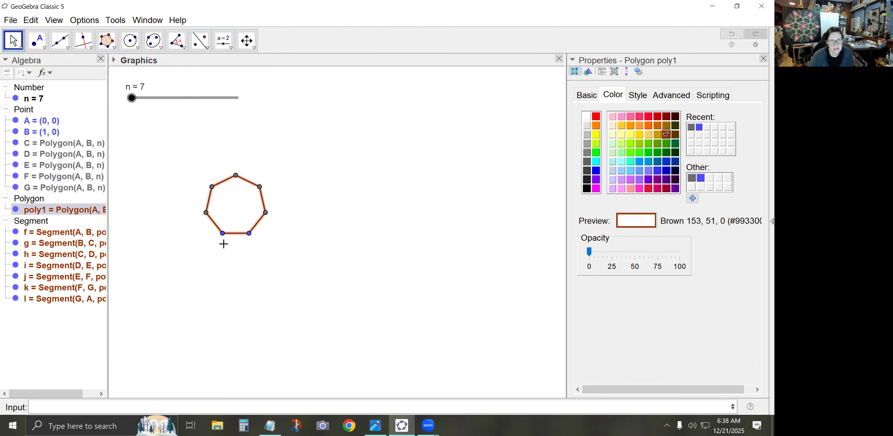
{"action": "left_click", "coordinate": [227, 206]}
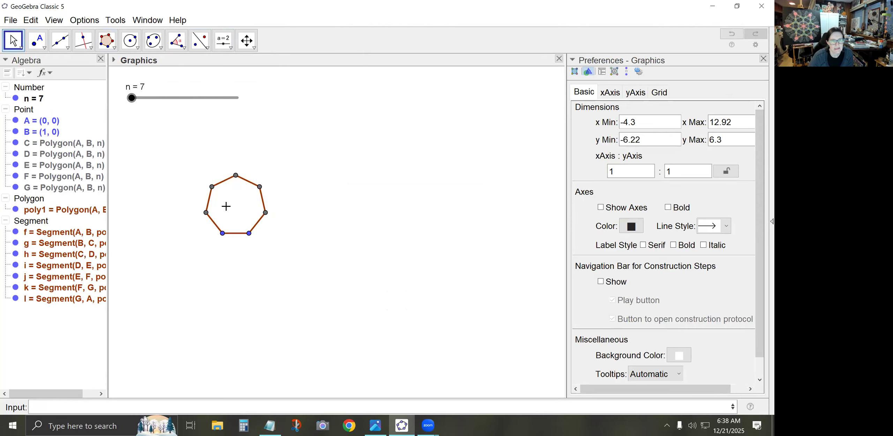
Construct the perpendicular bisectors of A and B, and of A and C, the polygon vertex adjacent to B
{"action": "scroll", "coordinate": [224, 205], "scroll_direction": "up", "scroll_amount": 5}
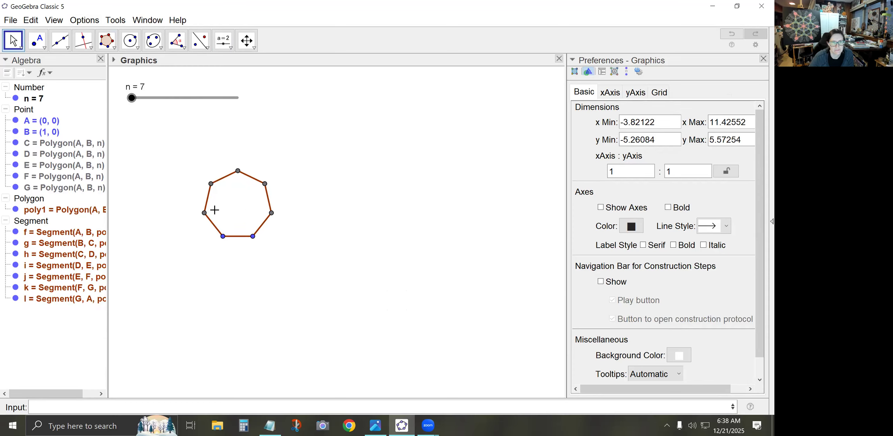
{"action": "scroll", "coordinate": [223, 190], "scroll_direction": "up", "scroll_amount": 5}
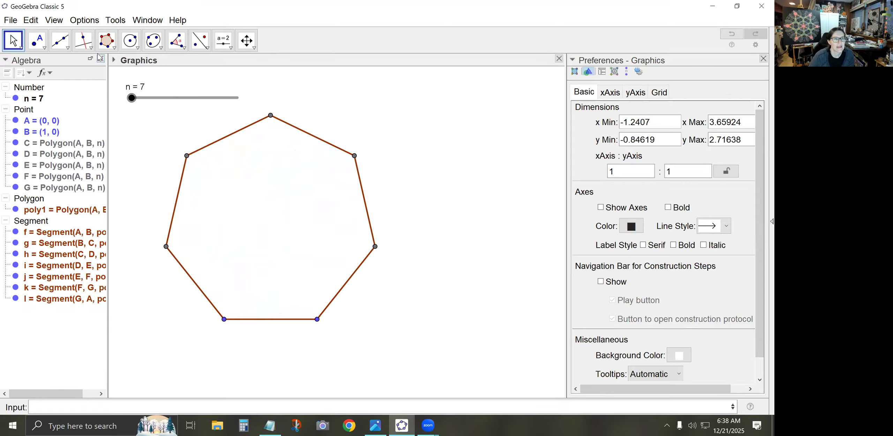
{"action": "left_click", "coordinate": [84, 41]}
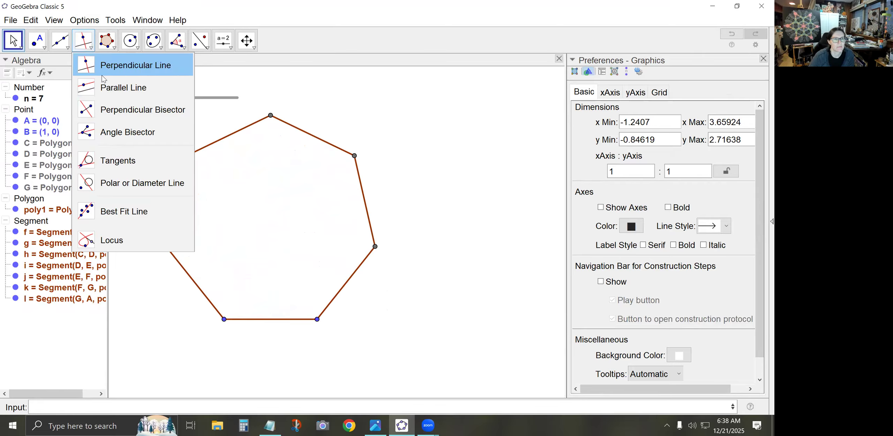
{"action": "left_click", "coordinate": [116, 113]}
{"action": "left_click", "coordinate": [224, 319]}
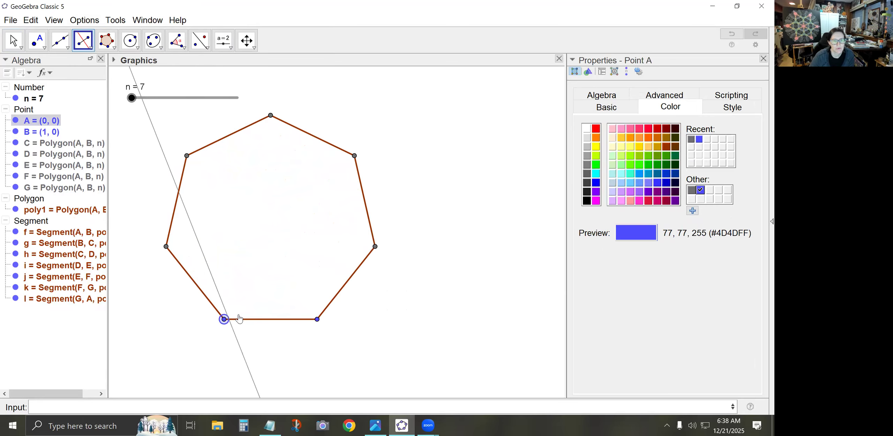
{"action": "left_click", "coordinate": [316, 319]}
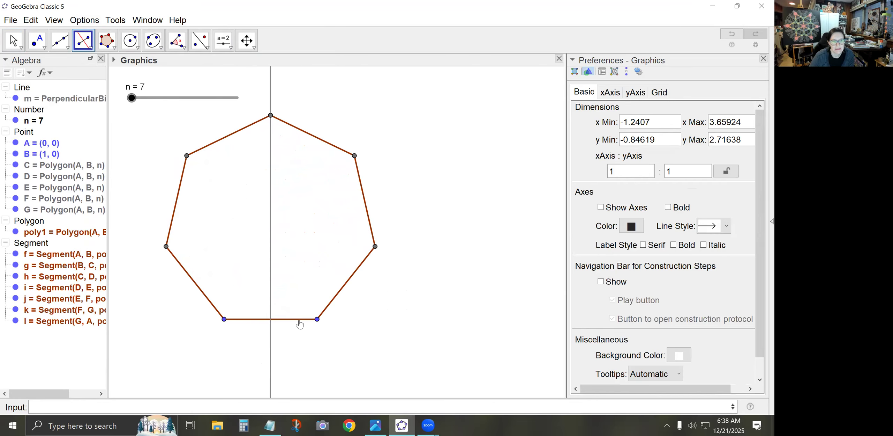
{"action": "left_click", "coordinate": [225, 318]}
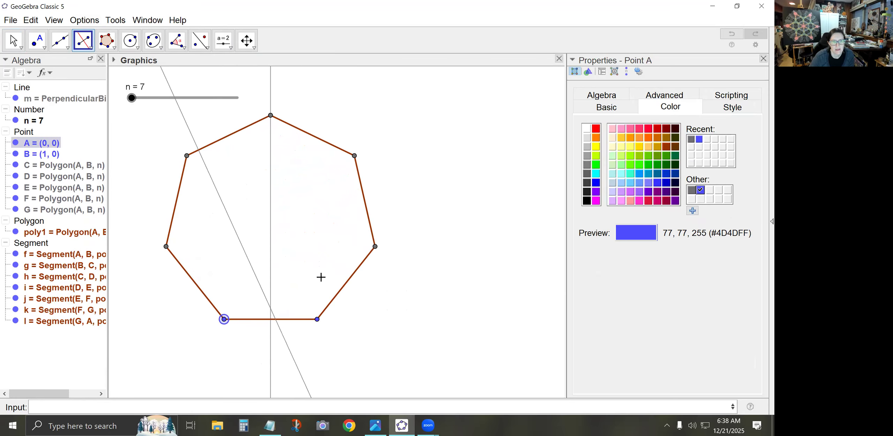
{"action": "left_click", "coordinate": [375, 247]}
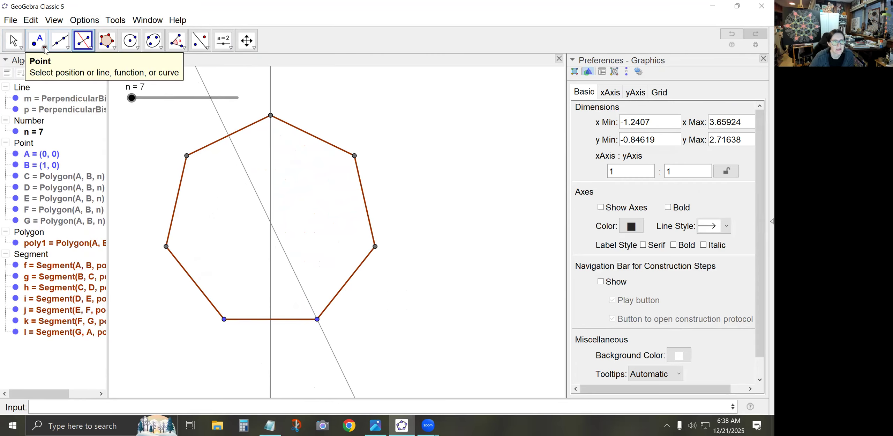
Mark the intersection of the two bisectors and the intersection of the vertical bisector with side AB
{"action": "left_click", "coordinate": [37, 41]}
{"action": "left_click", "coordinate": [42, 138]}
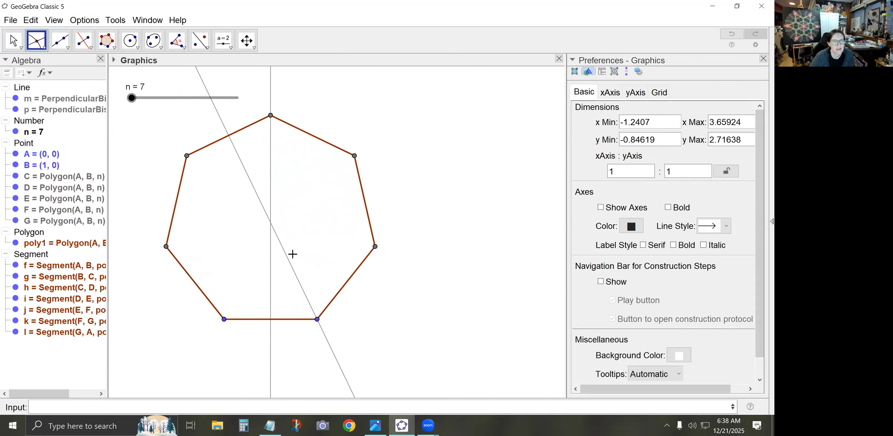
{"action": "left_click", "coordinate": [271, 222]}
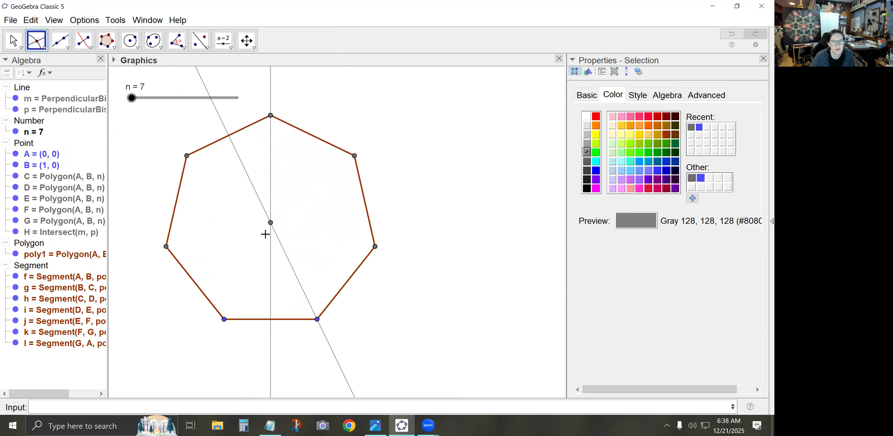
{"action": "left_click", "coordinate": [271, 320]}
Draw a circle centred at B through the midpoint of AB and mark both its intersections with the slanted bisector
{"action": "left_click", "coordinate": [133, 48]}
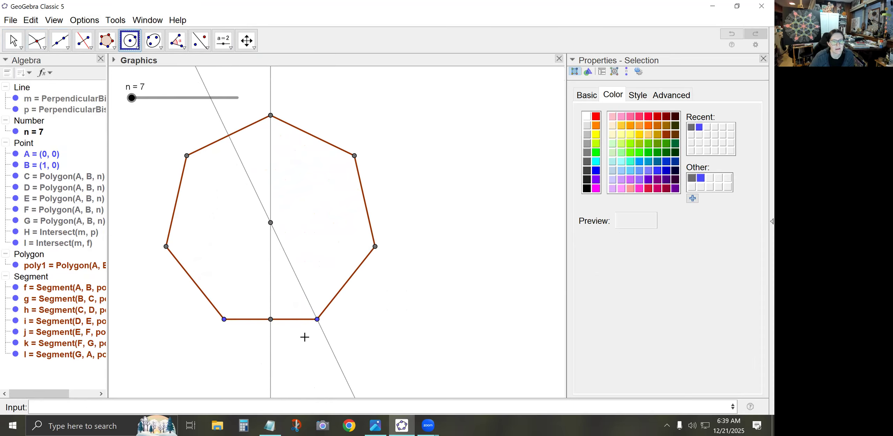
{"action": "left_click", "coordinate": [317, 319]}
{"action": "left_click", "coordinate": [271, 319]}
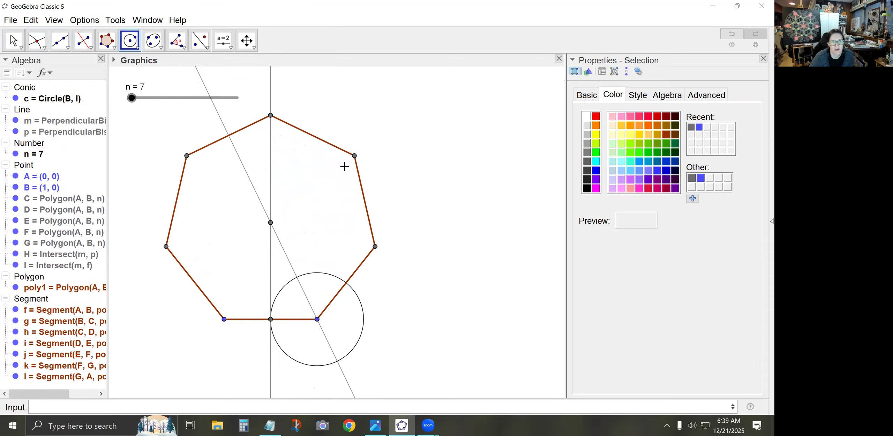
{"action": "left_click", "coordinate": [36, 40]}
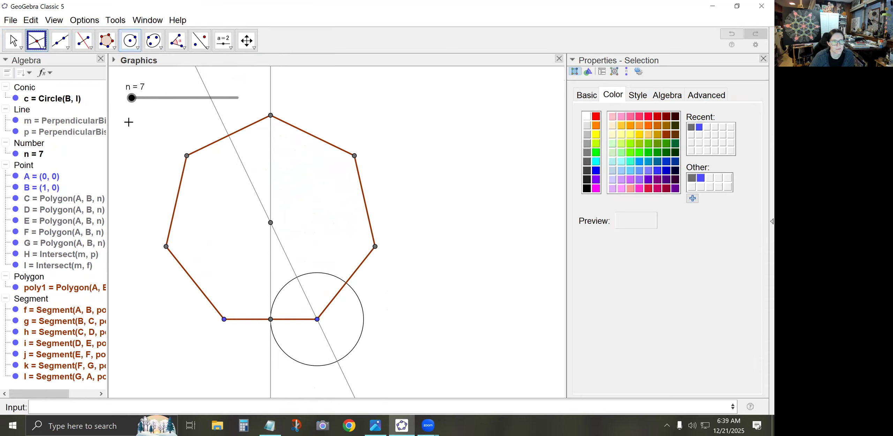
{"action": "left_click", "coordinate": [297, 278]}
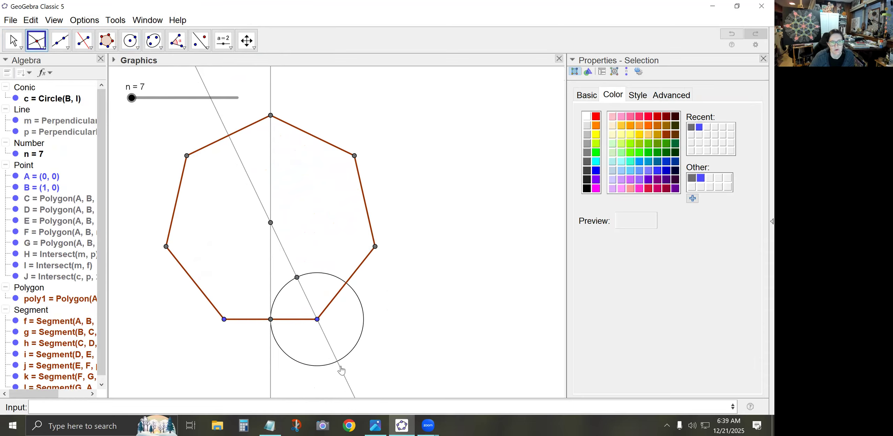
{"action": "left_click", "coordinate": [338, 365]}
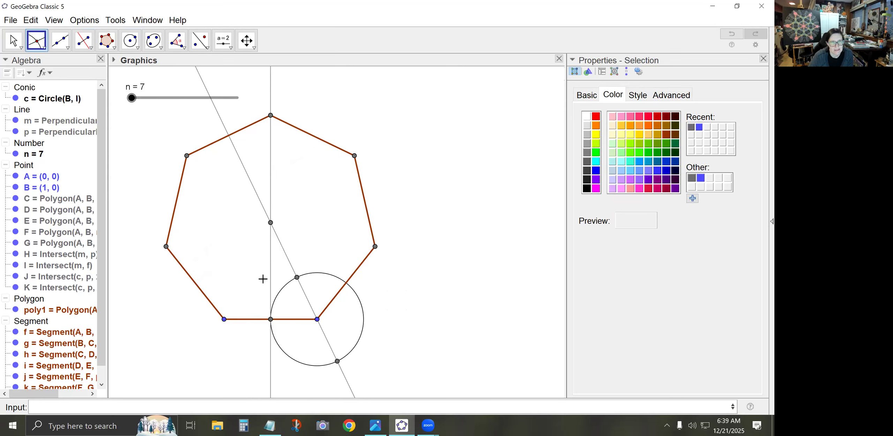
Construct a parabola with the circle's upper intersection point as focus and the vertical bisector as directrix, and mark its upper intersection with the slanted bisector
{"action": "left_click", "coordinate": [156, 43]}
{"action": "left_click", "coordinate": [185, 108]}
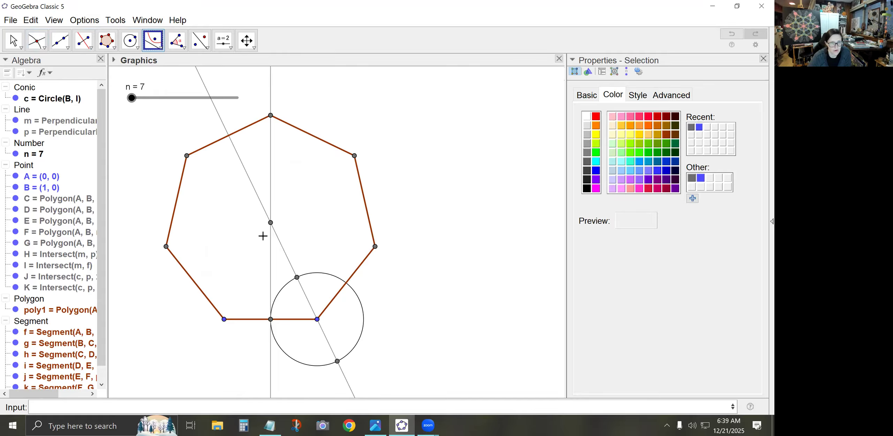
{"action": "left_click", "coordinate": [297, 276]}
{"action": "left_click", "coordinate": [271, 275]}
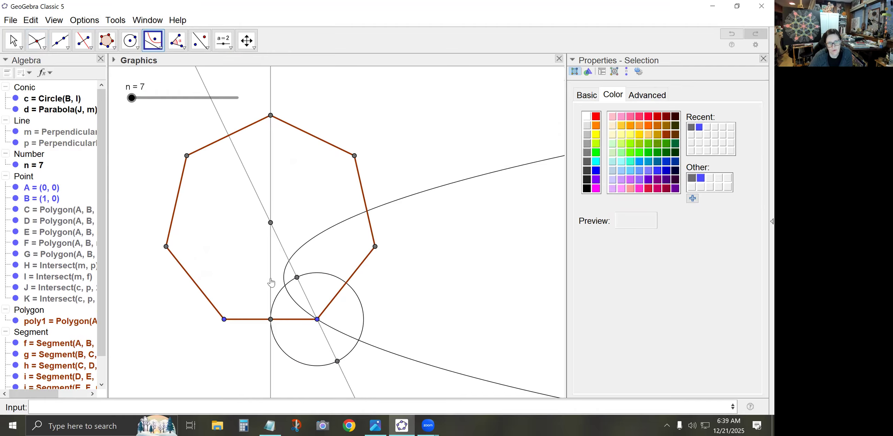
{"action": "left_click", "coordinate": [38, 44]}
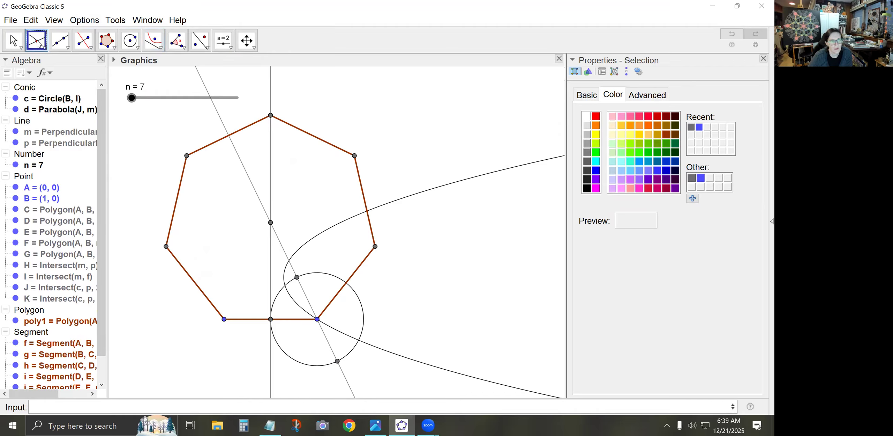
{"action": "left_click", "coordinate": [289, 260]}
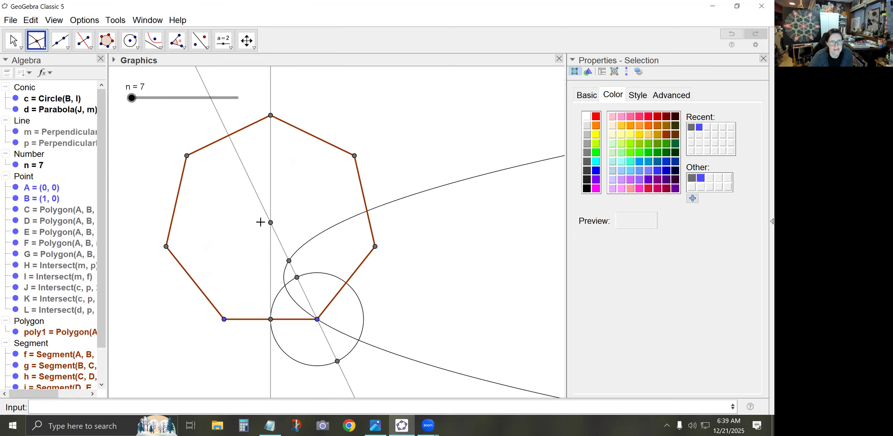
Draw a circle centred at the parabola-bisector intersection through the parabola's focus, and mark its points on the vertical bisector and, further up, on the slanted bisector
{"action": "left_click", "coordinate": [130, 41]}
{"action": "left_click", "coordinate": [290, 260]}
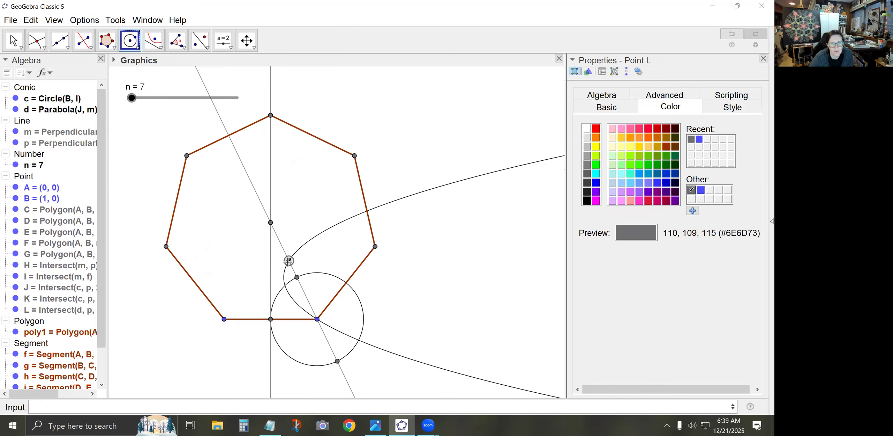
{"action": "left_click", "coordinate": [296, 276]}
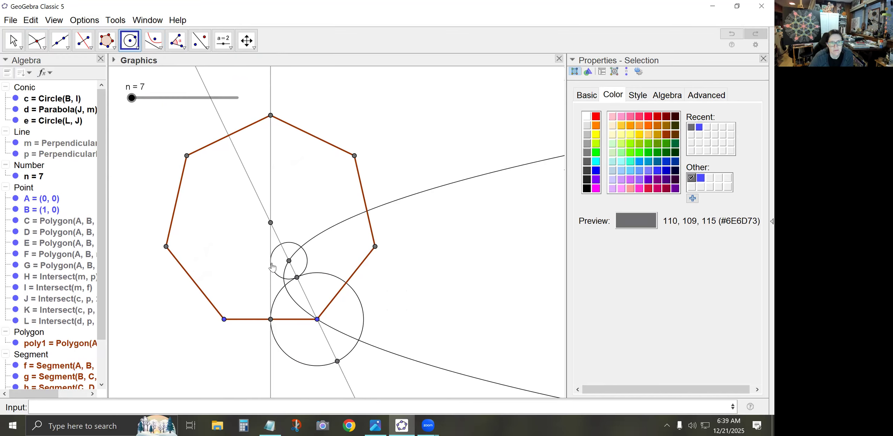
{"action": "left_click", "coordinate": [37, 40]}
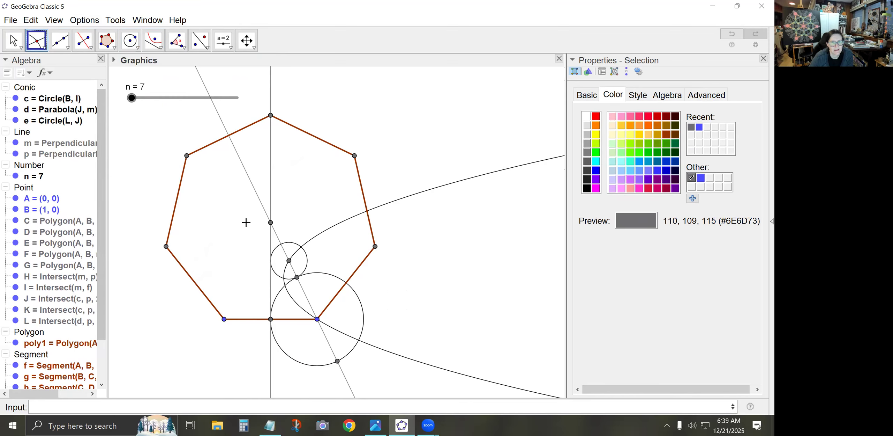
{"action": "left_click", "coordinate": [271, 260]}
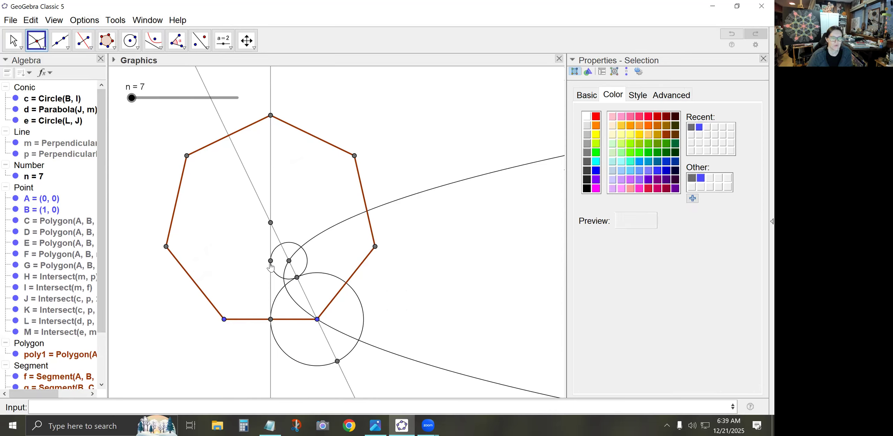
{"action": "left_click", "coordinate": [282, 244]}
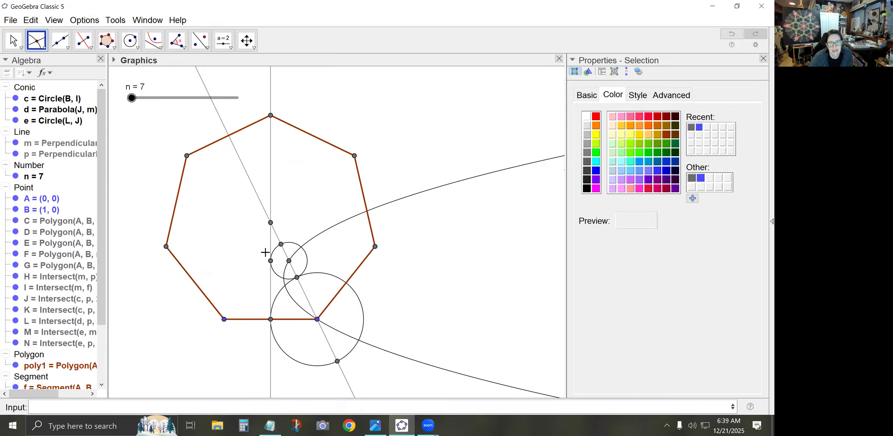
Construct a parabola with the small circle's upper slanted-bisector point as focus and the vertical bisector as directrix, and mark its upper intersection with the slanted bisector
{"action": "left_click", "coordinate": [153, 41]}
{"action": "left_click", "coordinate": [281, 244]}
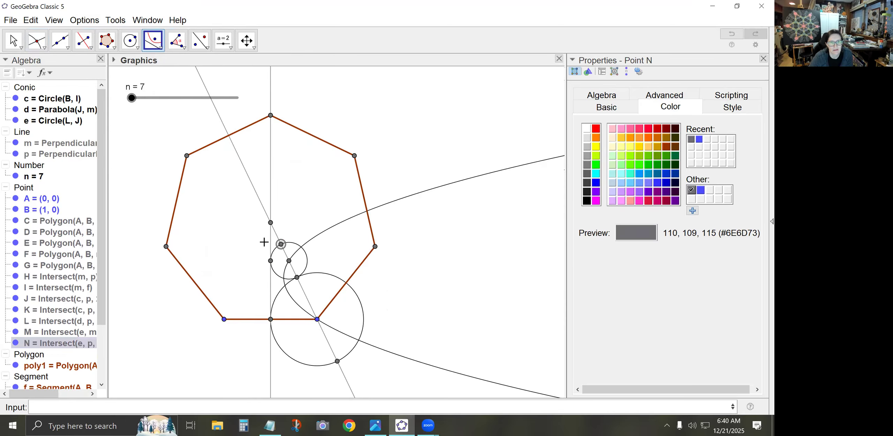
{"action": "left_click", "coordinate": [270, 242]}
{"action": "scroll", "coordinate": [268, 247], "scroll_direction": "up", "scroll_amount": 10}
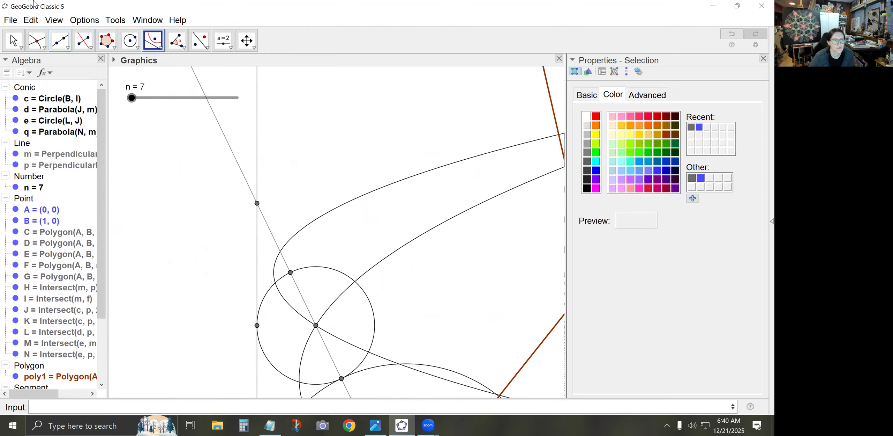
{"action": "left_click", "coordinate": [37, 40]}
{"action": "left_click", "coordinate": [280, 251]}
Draw a circle centred at the second parabola's marked intersection through that parabola's focus, and mark its intersection with the vertical bisector
{"action": "left_click", "coordinate": [130, 41]}
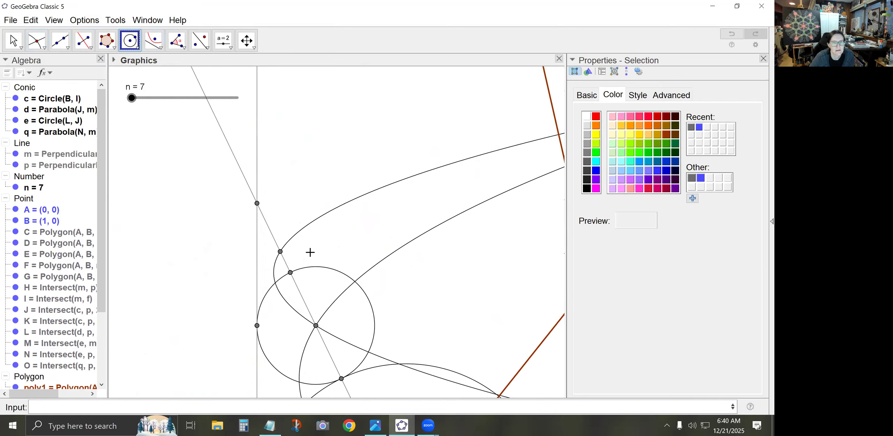
{"action": "left_click", "coordinate": [280, 251]}
{"action": "left_click", "coordinate": [290, 272]}
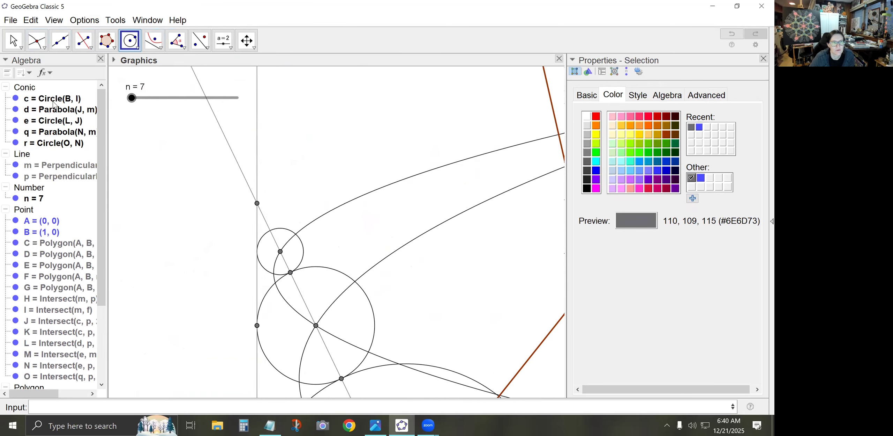
{"action": "left_click", "coordinate": [36, 41]}
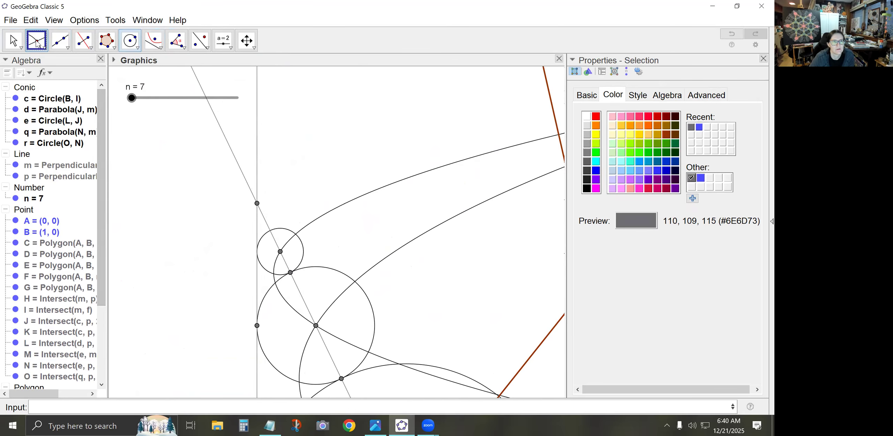
{"action": "left_click", "coordinate": [257, 250]}
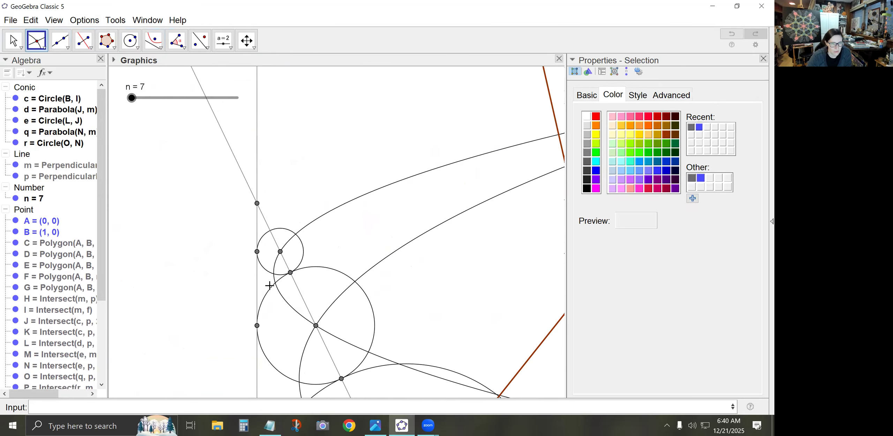
Draw a large circle centred at the intersection of the two bisectors through the lower slanted-bisector point of the circle around B
{"action": "scroll", "coordinate": [250, 318], "scroll_direction": "down", "scroll_amount": 4}
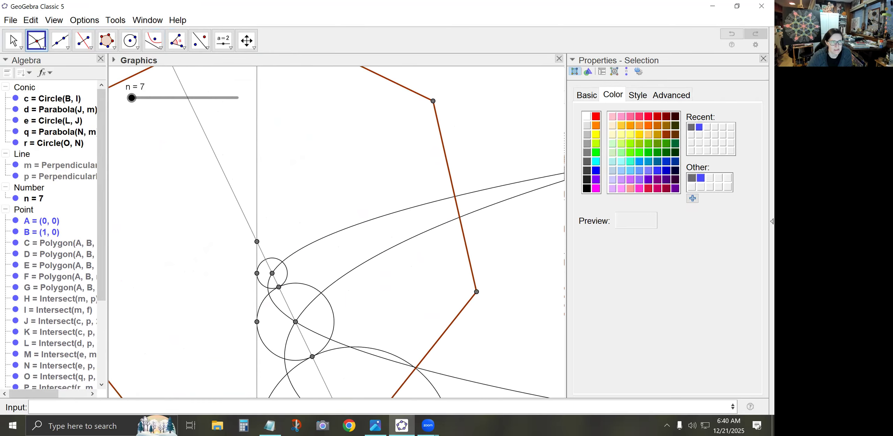
{"action": "left_click", "coordinate": [7, 35]}
{"action": "left_click_drag", "start_coordinate": [176, 284], "coordinate": [209, 212]}
{"action": "scroll", "coordinate": [219, 224], "scroll_direction": "down", "scroll_amount": 3}
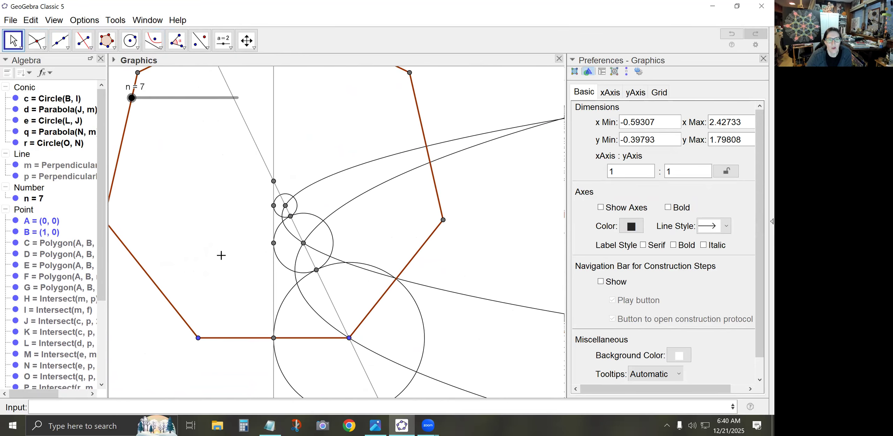
{"action": "left_click_drag", "start_coordinate": [221, 258], "coordinate": [243, 260]}
{"action": "scroll", "coordinate": [245, 260], "scroll_direction": "down", "scroll_amount": 3}
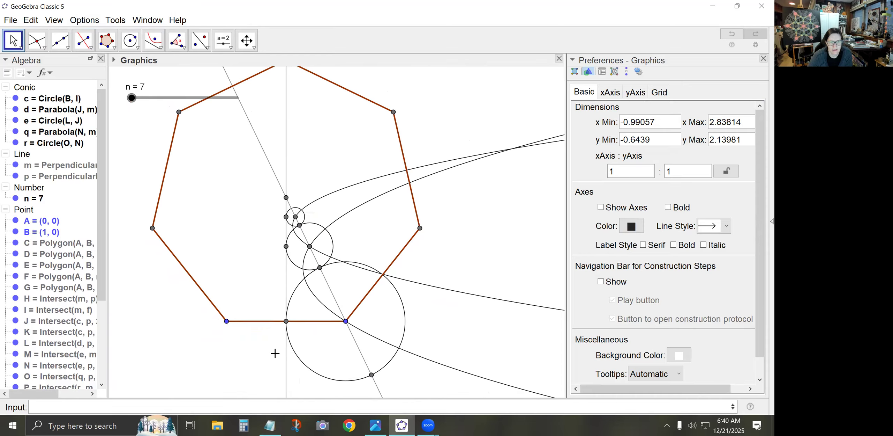
{"action": "left_click", "coordinate": [129, 40]}
{"action": "left_click", "coordinate": [287, 197]}
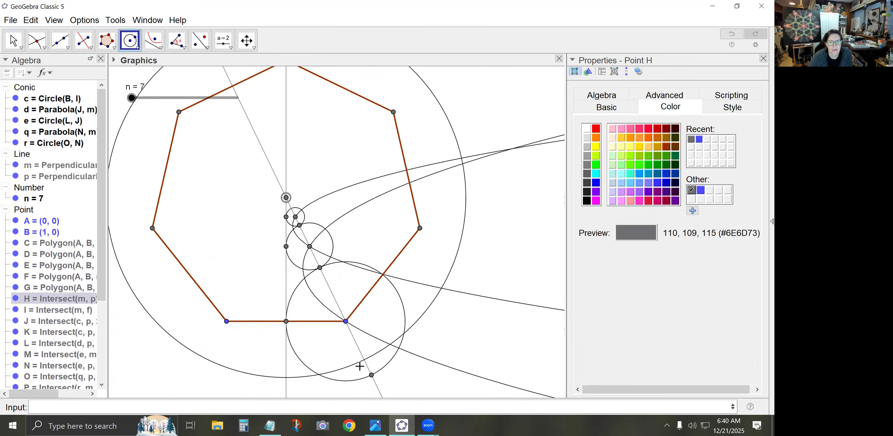
{"action": "left_click", "coordinate": [372, 375]}
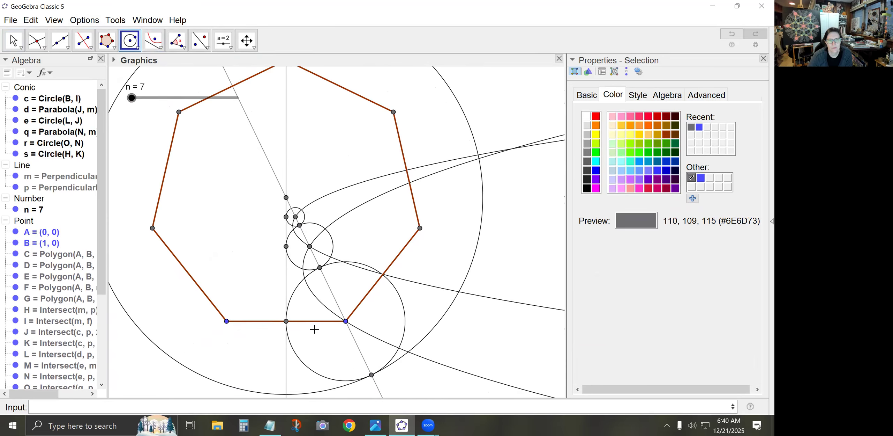
Reflect the circle centred at B about the large circle surrounding the heptagon
{"action": "scroll", "coordinate": [322, 329], "scroll_direction": "down", "scroll_amount": 2}
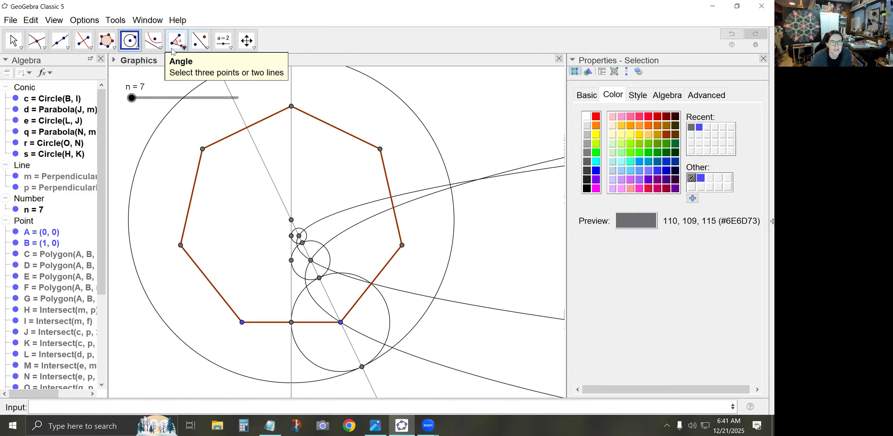
{"action": "left_click", "coordinate": [205, 49]}
{"action": "left_click", "coordinate": [230, 111]}
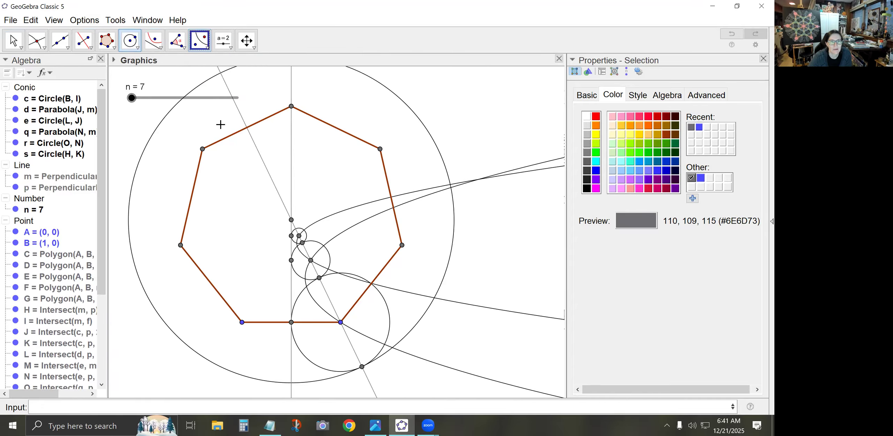
{"action": "left_click", "coordinate": [312, 362]}
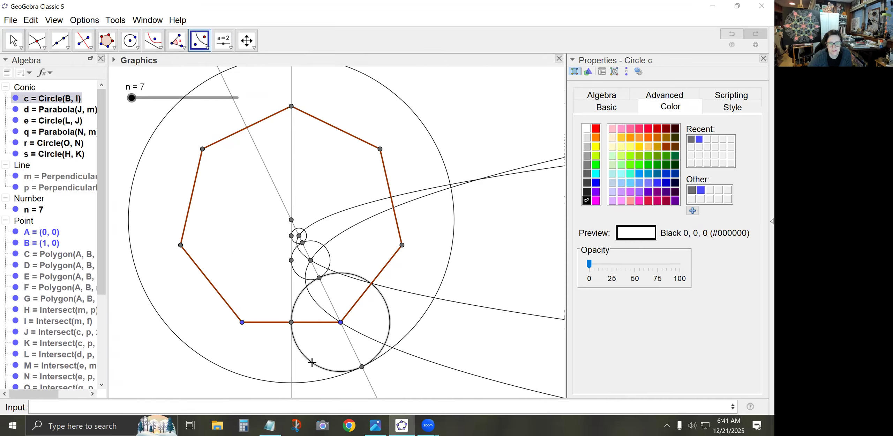
{"action": "left_click", "coordinate": [315, 381]}
Mark the centre of the reflected circle outside the large circle with the Midpoint or Center tool
{"action": "scroll", "coordinate": [317, 375], "scroll_direction": "down", "scroll_amount": 3}
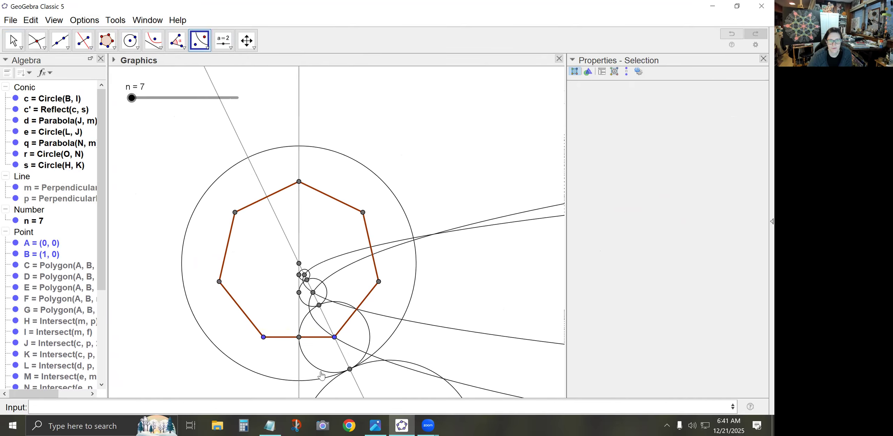
{"action": "key", "text": "Escape"}
{"action": "left_click_drag", "start_coordinate": [150, 341], "coordinate": [162, 192]}
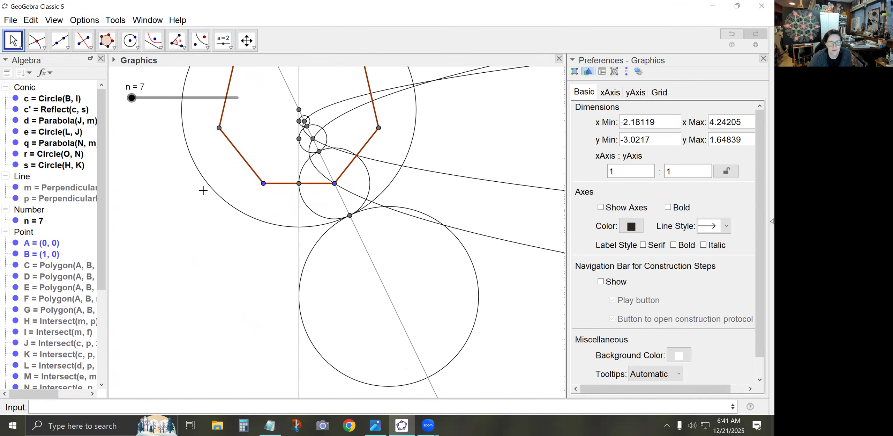
{"action": "left_click", "coordinate": [37, 40]}
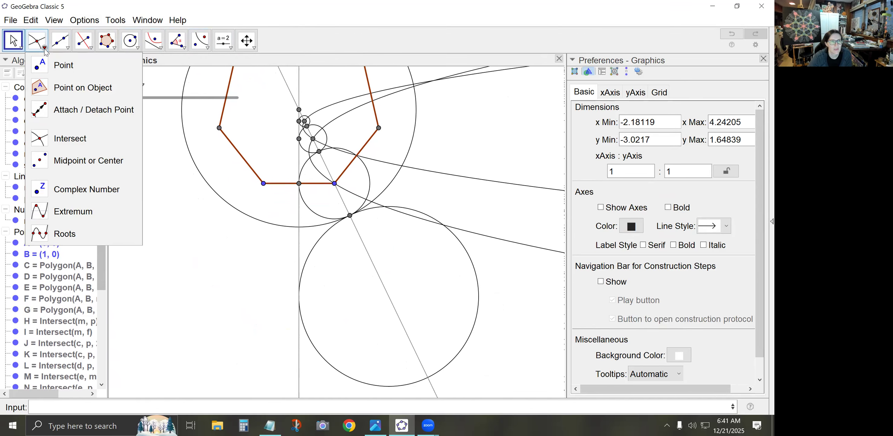
{"action": "left_click", "coordinate": [72, 164]}
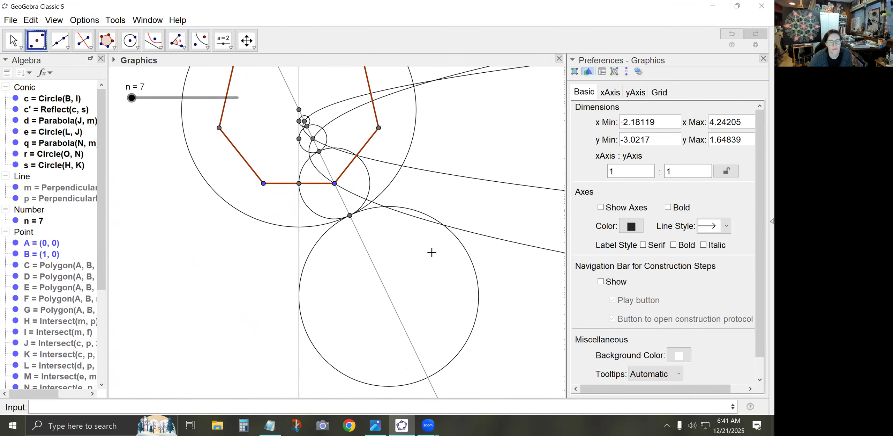
{"action": "left_click", "coordinate": [333, 369]}
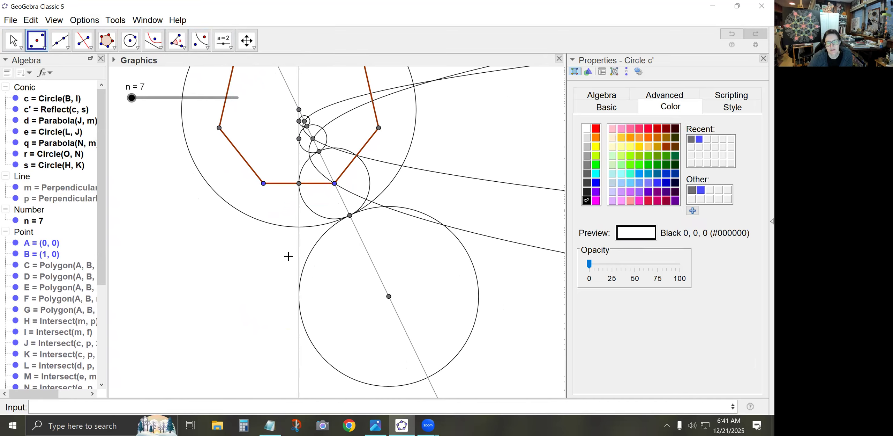
Construct a hyperbola with the heptagon's centre and the reflected circle's centre as foci, passing through the tangency point on the large circle
{"action": "left_click", "coordinate": [160, 49]}
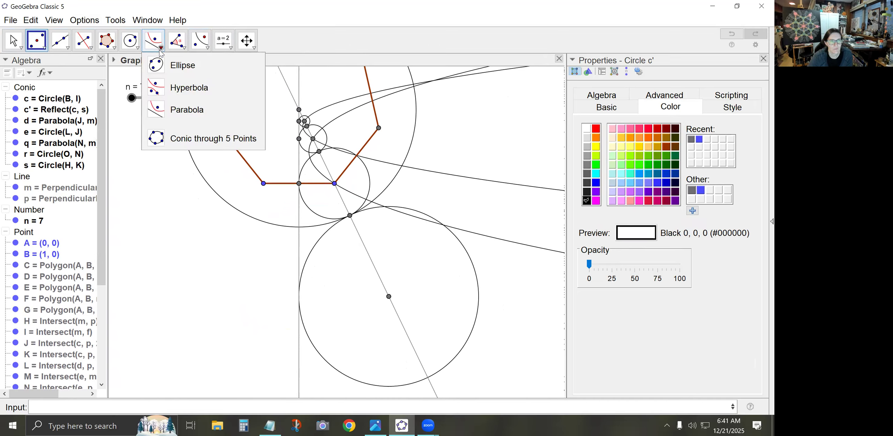
{"action": "left_click", "coordinate": [180, 91]}
{"action": "left_click", "coordinate": [299, 110]}
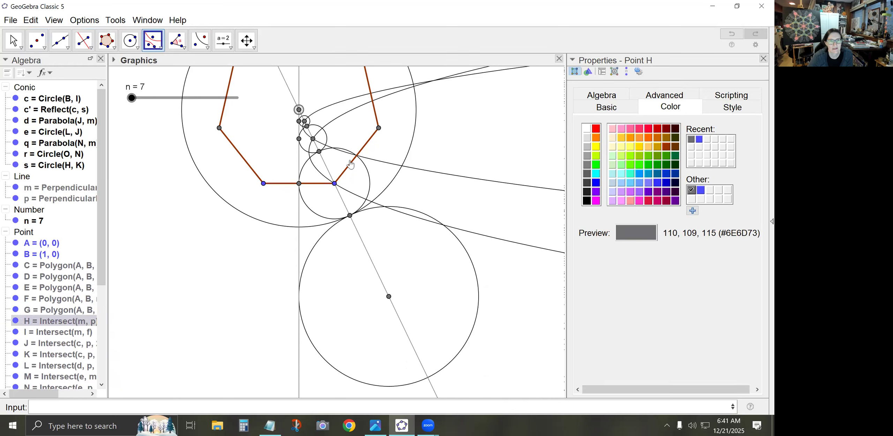
{"action": "left_click", "coordinate": [387, 296]}
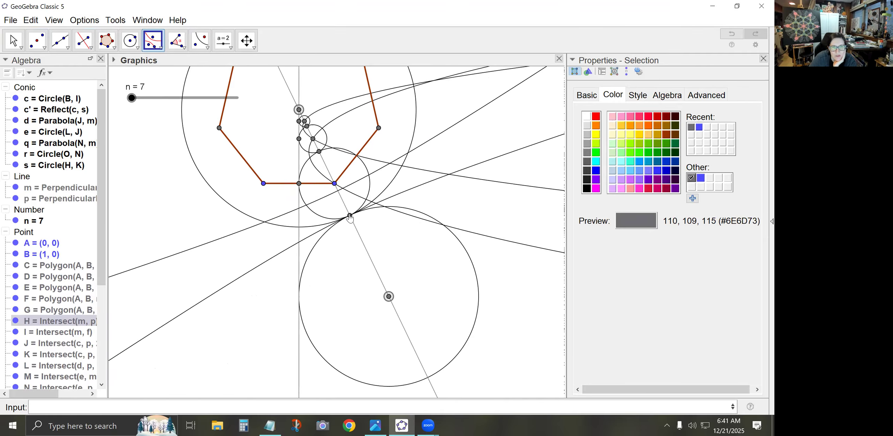
{"action": "left_click", "coordinate": [350, 216]}
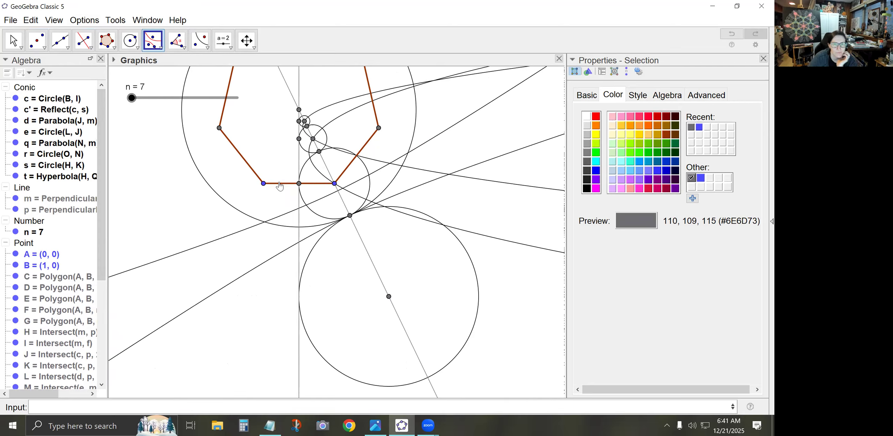
Mark the vertical bisector's intersections with the hyperbola's lower branch and with the large circle below side AB
{"action": "left_click", "coordinate": [38, 41]}
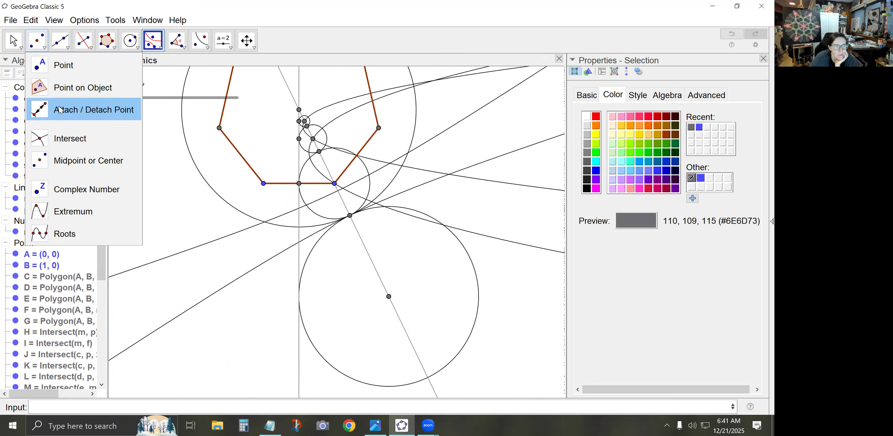
{"action": "left_click", "coordinate": [62, 138]}
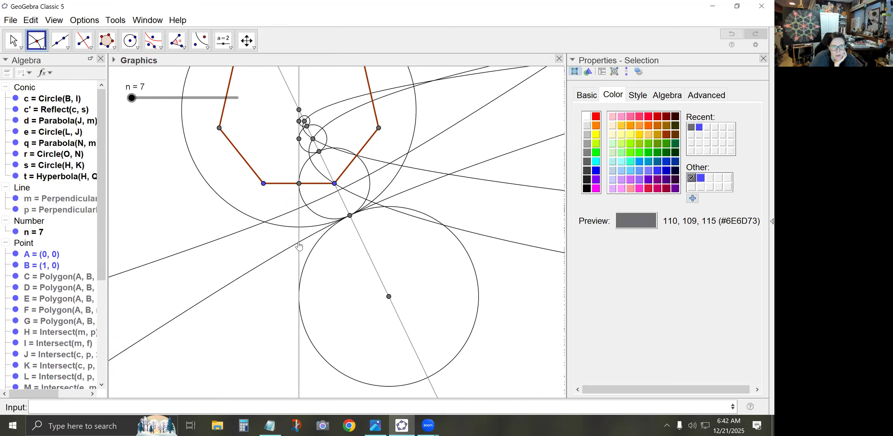
{"action": "left_click", "coordinate": [299, 243]}
{"action": "left_click", "coordinate": [299, 228]}
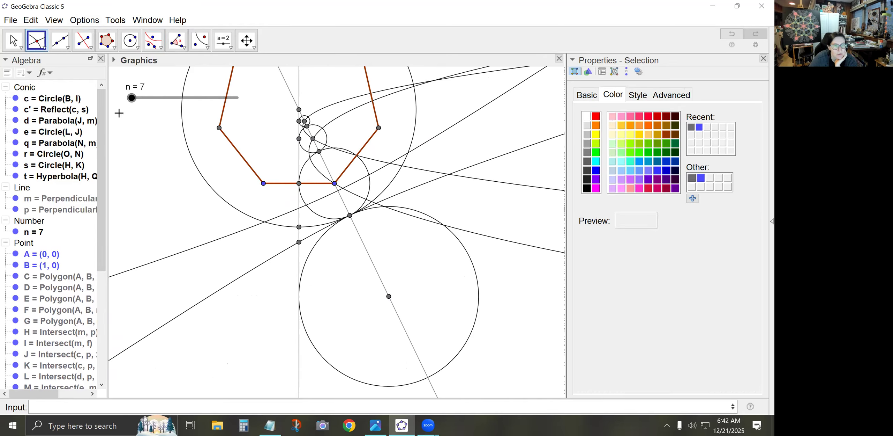
Draw a small circle centred at the hyperbola's point on the vertical bisector through the large circle's point on that bisector
{"action": "left_click", "coordinate": [130, 40]}
{"action": "left_click", "coordinate": [298, 243]}
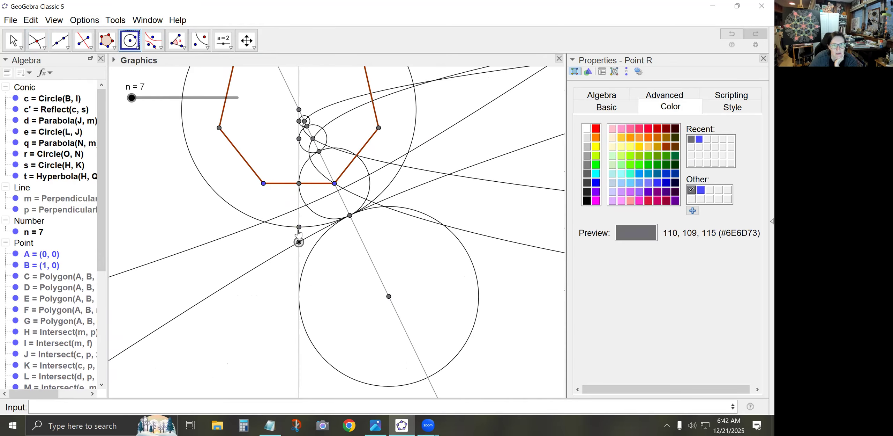
{"action": "left_click", "coordinate": [298, 227]}
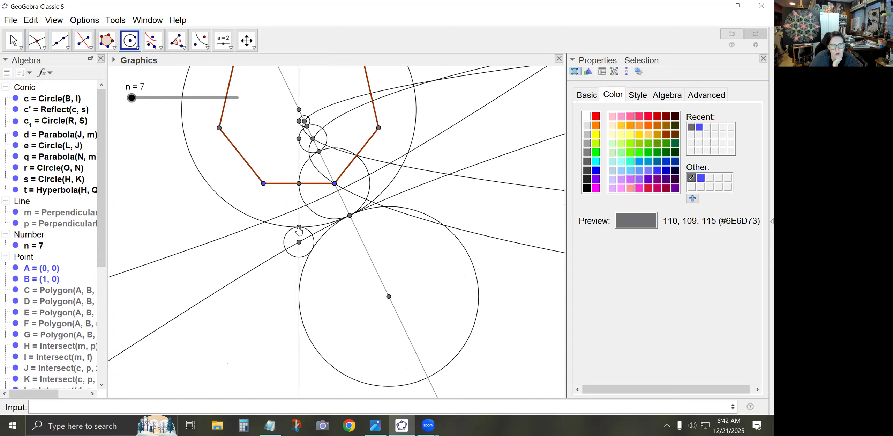
Reflect the small circle below side AB about the large circle with Reflect about Circle
{"action": "left_click", "coordinate": [209, 47]}
{"action": "left_click", "coordinate": [208, 49]}
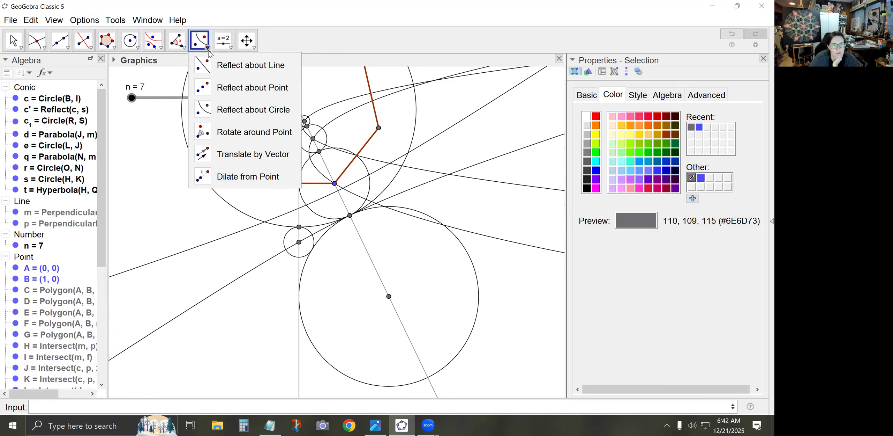
{"action": "left_click", "coordinate": [229, 109]}
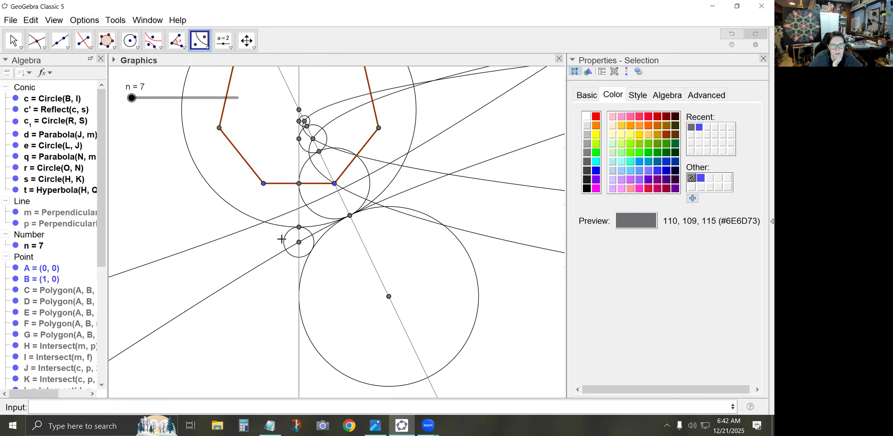
{"action": "left_click", "coordinate": [283, 238]}
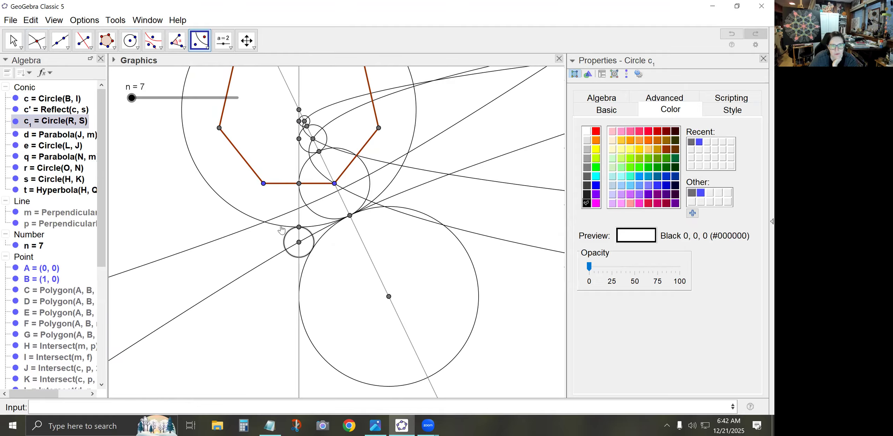
{"action": "left_click", "coordinate": [282, 227]}
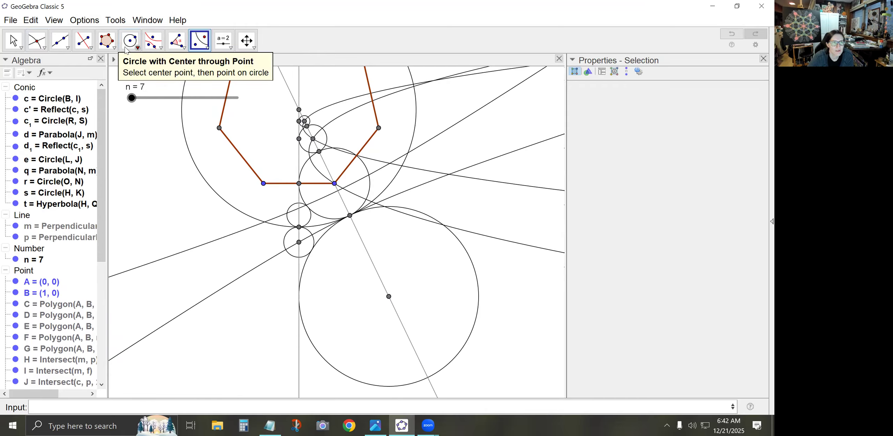
Reflect the midpoint of AB and the two smaller circles' tangency points on the vertical bisector about the slanted bisector
{"action": "left_click", "coordinate": [136, 46]}
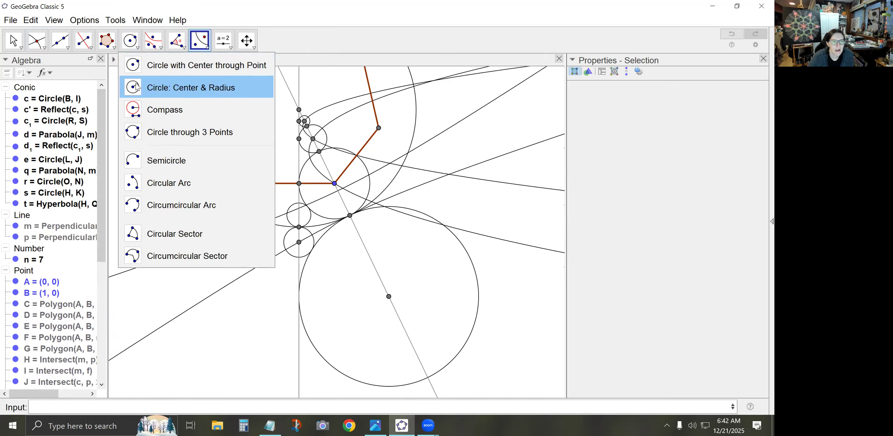
{"action": "mouse_move", "coordinate": [201, 42]}
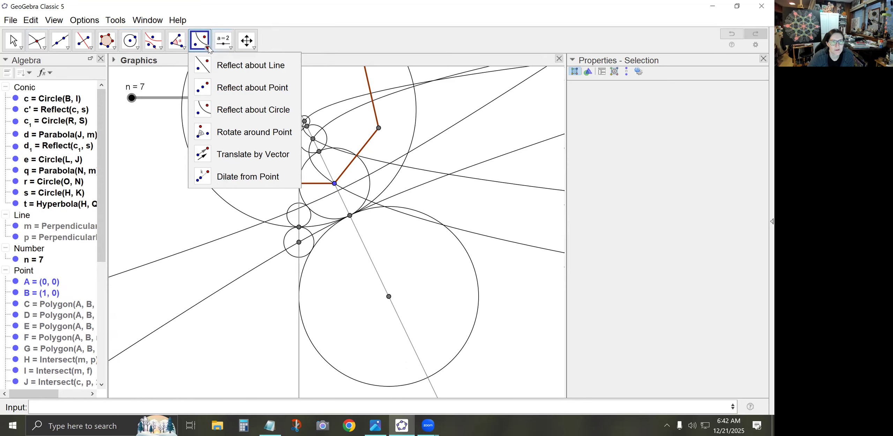
{"action": "left_click", "coordinate": [230, 66]}
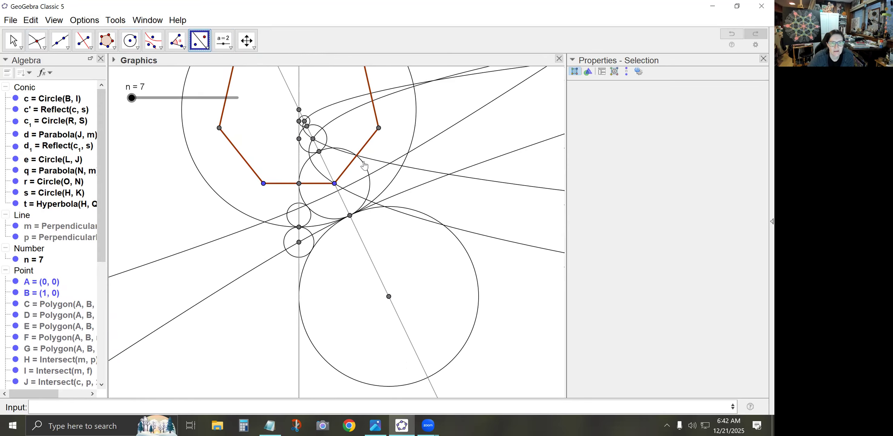
{"action": "scroll", "coordinate": [287, 116], "scroll_direction": "up", "scroll_amount": 5}
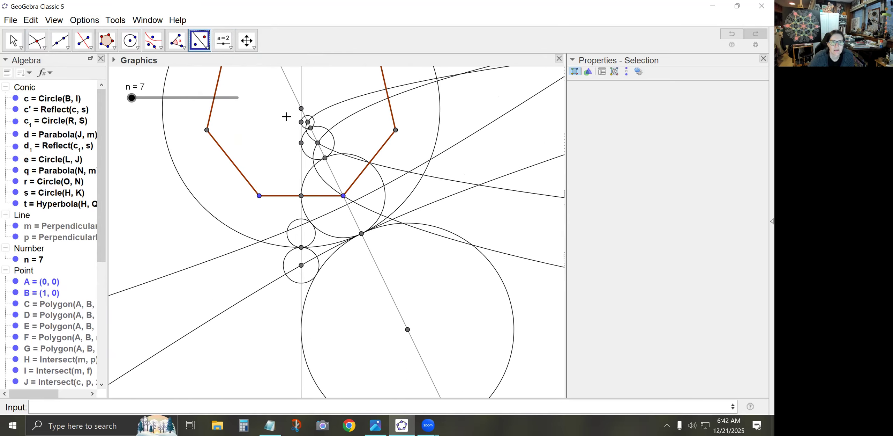
{"action": "scroll", "coordinate": [308, 115], "scroll_direction": "up", "scroll_amount": 2}
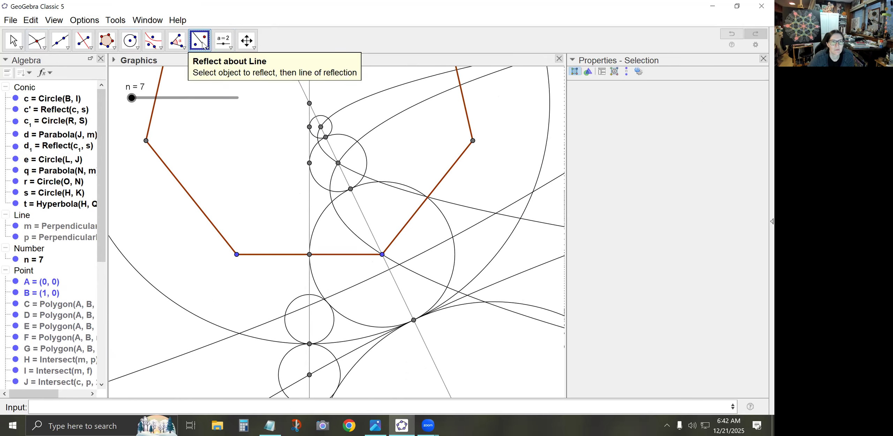
{"action": "left_click", "coordinate": [311, 256]}
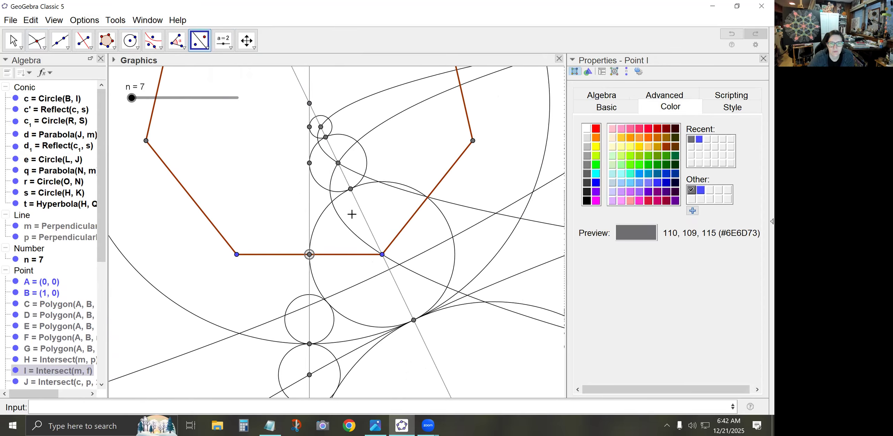
{"action": "left_click", "coordinate": [367, 222]}
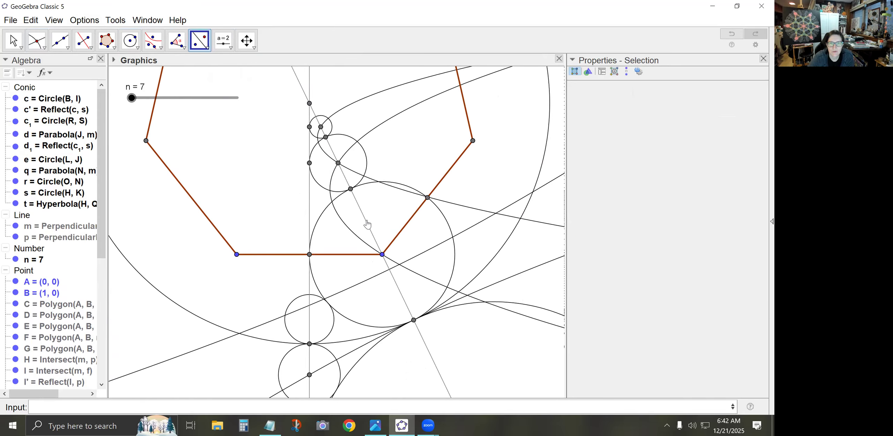
{"action": "left_click", "coordinate": [310, 163]}
{"action": "left_click", "coordinate": [332, 152]}
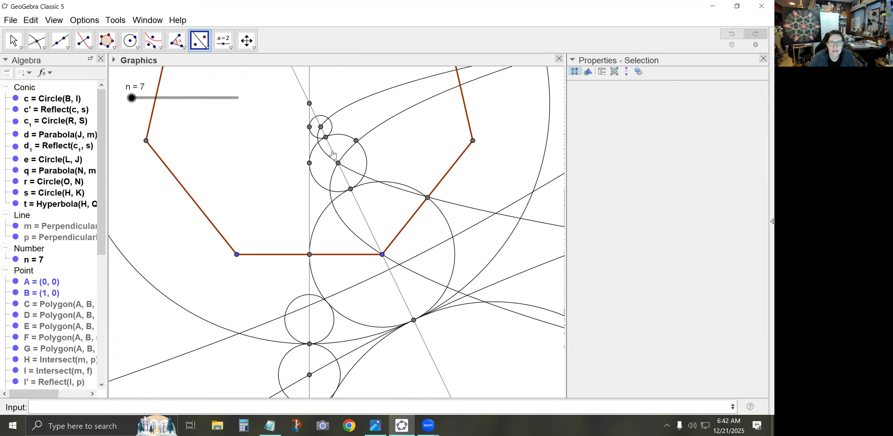
{"action": "left_click", "coordinate": [310, 127]}
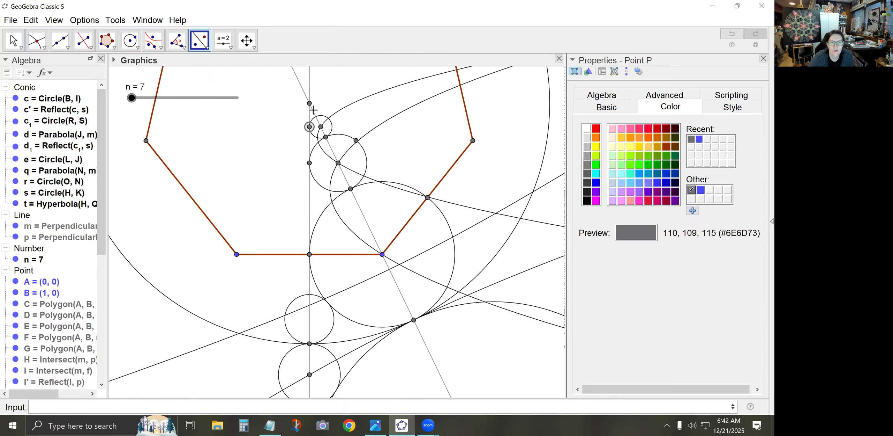
{"action": "left_click", "coordinate": [300, 89]}
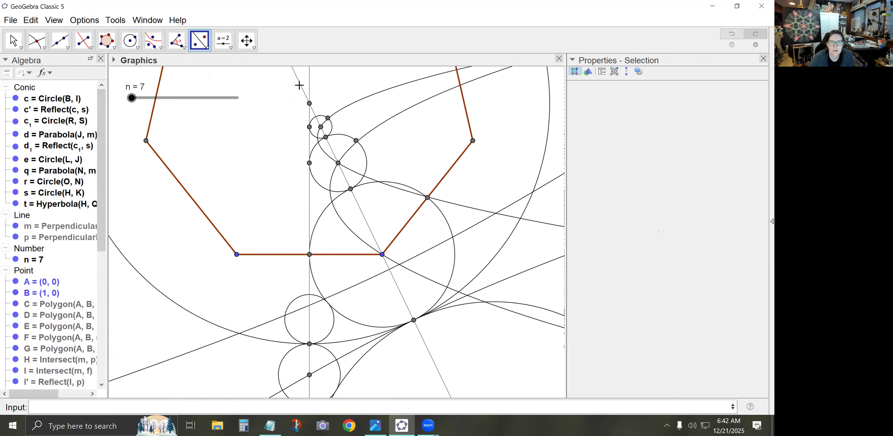
Draw a circular arc around the smallest circle's centre from its vertical-bisector point to that point's mirror image
{"action": "left_click", "coordinate": [161, 48]}
{"action": "left_click", "coordinate": [136, 47]}
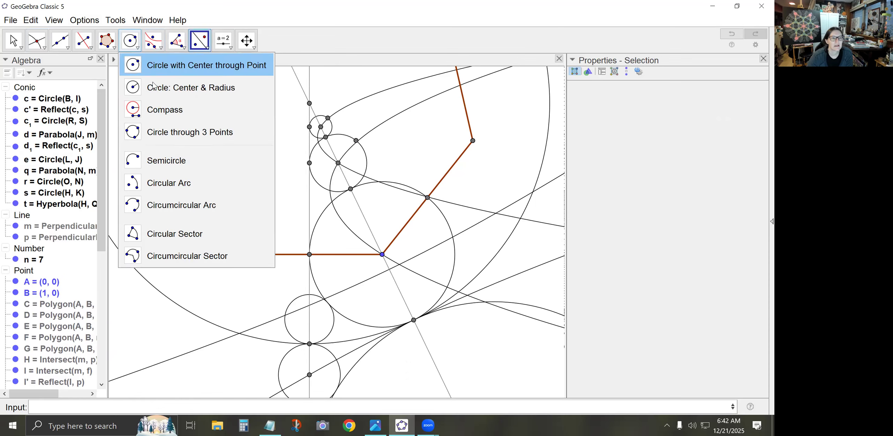
{"action": "left_click", "coordinate": [163, 186]}
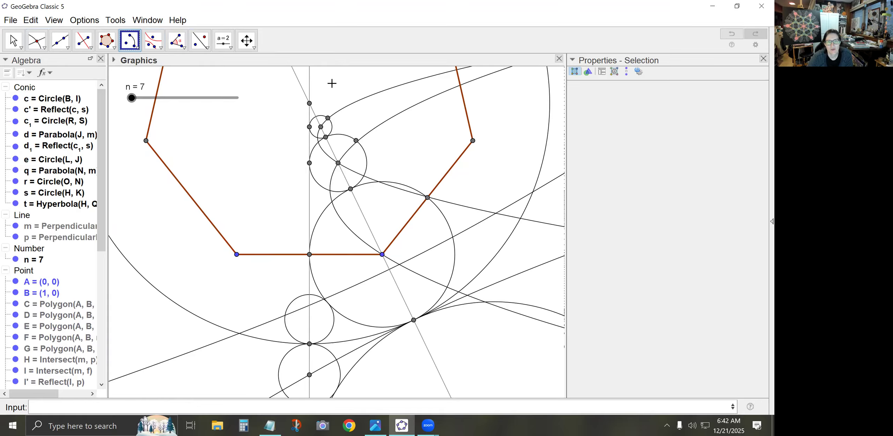
{"action": "left_click", "coordinate": [321, 127]}
{"action": "left_click", "coordinate": [309, 127]}
{"action": "left_click", "coordinate": [328, 119]}
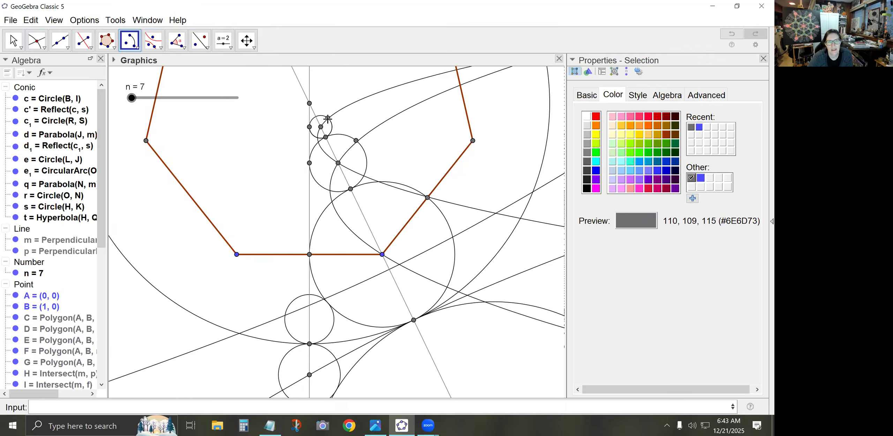
Draw matching circular arcs around the middle circle's centre and around B, from their vertical-bisector points to the mirrored points
{"action": "left_click", "coordinate": [339, 164]}
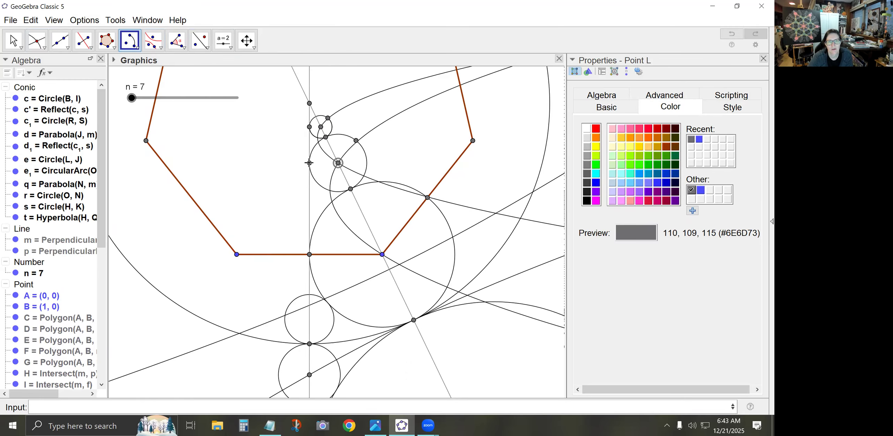
{"action": "left_click", "coordinate": [309, 162]}
{"action": "left_click", "coordinate": [356, 140]}
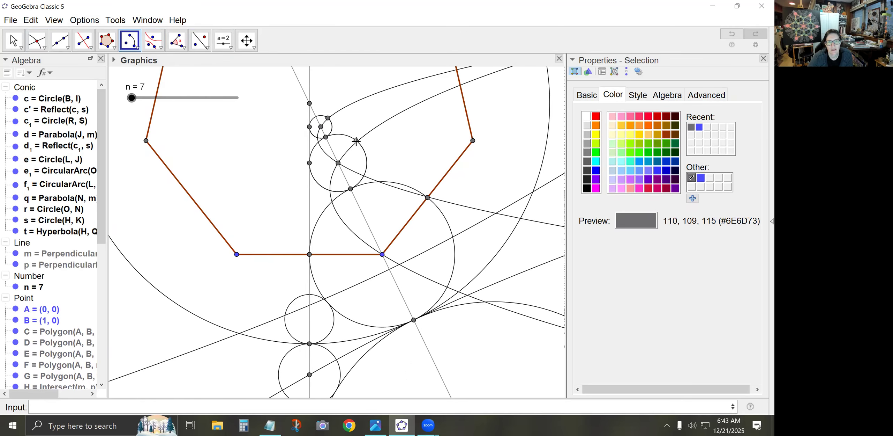
{"action": "left_click", "coordinate": [383, 254]}
{"action": "left_click", "coordinate": [310, 255]}
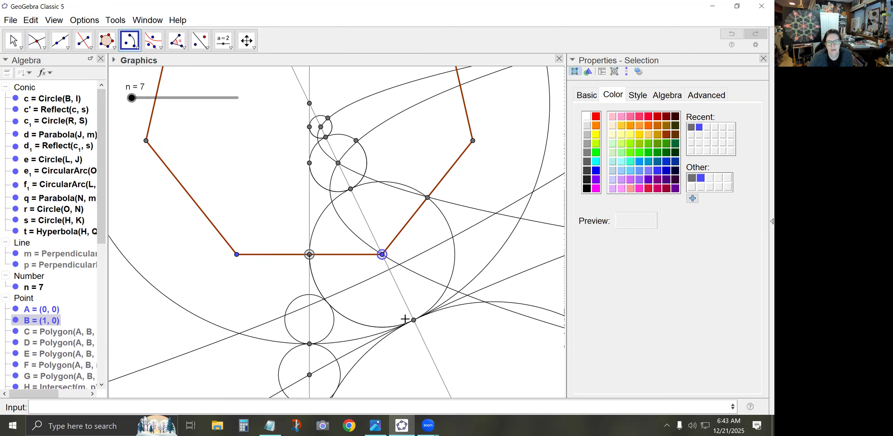
{"action": "left_click", "coordinate": [428, 198]}
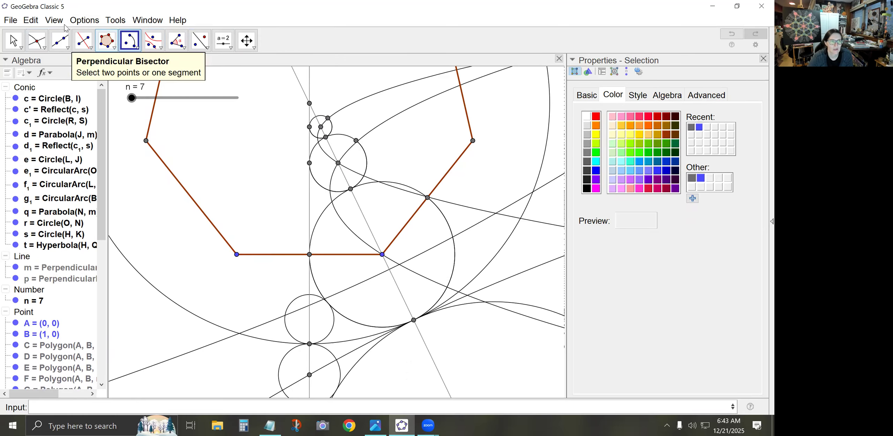
Hide the three full circles underlying the arcs, centred on the slanted bisector at O, L and B
{"action": "left_click", "coordinate": [13, 40]}
{"action": "right_click", "coordinate": [332, 136]}
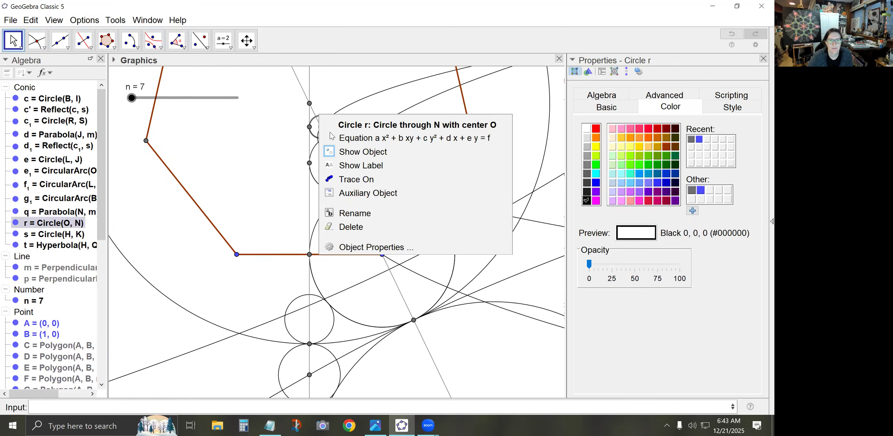
{"action": "left_click", "coordinate": [353, 156]}
{"action": "right_click", "coordinate": [336, 137]}
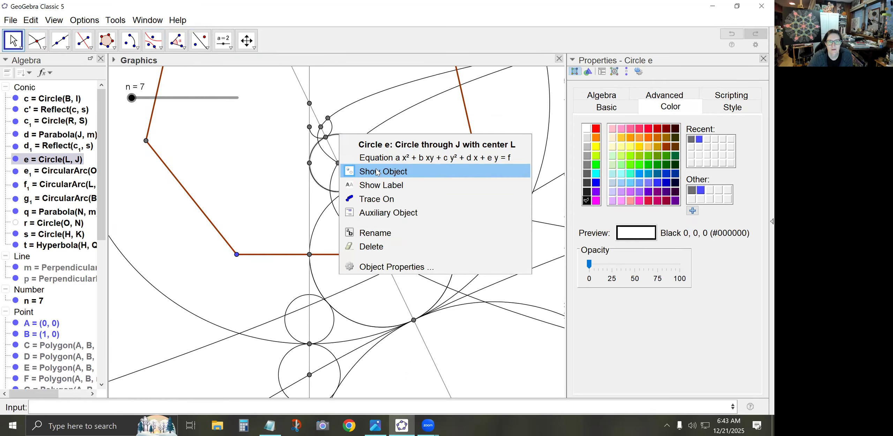
{"action": "left_click", "coordinate": [372, 180]}
{"action": "right_click", "coordinate": [397, 182]}
{"action": "left_click", "coordinate": [407, 227]}
Hide the reflected circle c' and the small circle c₁ outside the large circle
{"action": "right_click", "coordinate": [465, 310]}
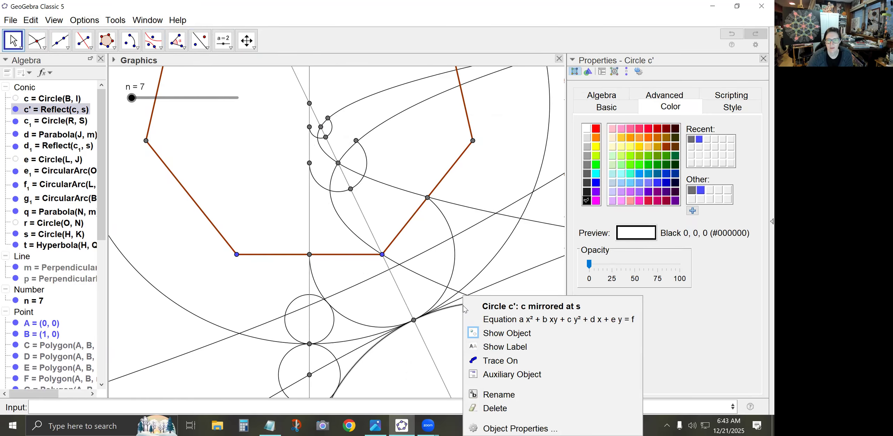
{"action": "left_click", "coordinate": [503, 332]}
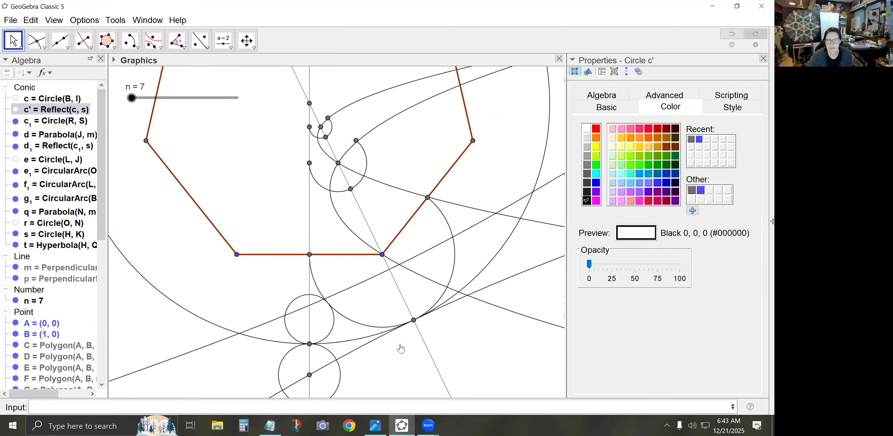
{"action": "right_click", "coordinate": [329, 356]}
{"action": "left_click", "coordinate": [335, 330]}
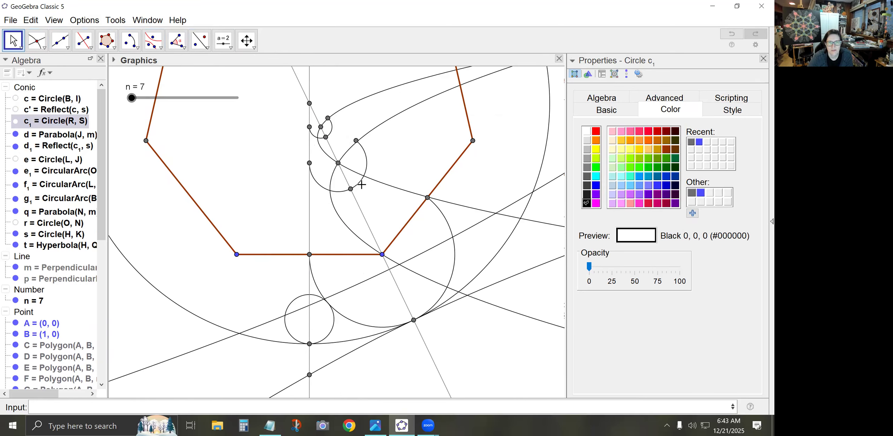
Hide parabolas d and q and hyperbola t
{"action": "left_click", "coordinate": [16, 134]}
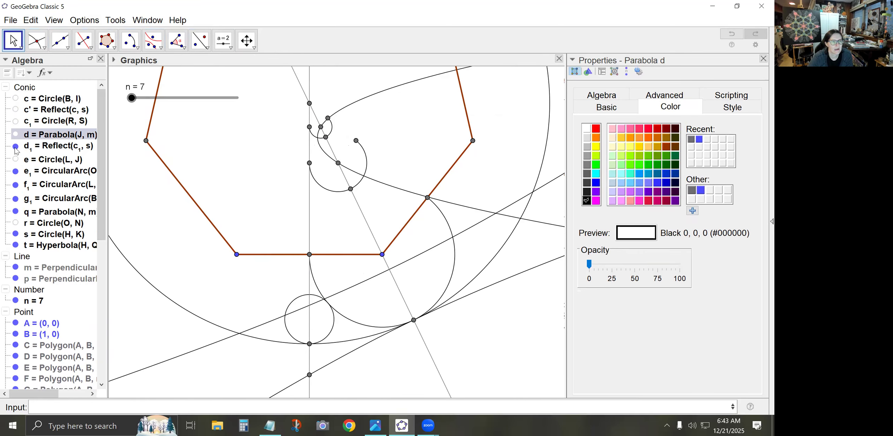
{"action": "left_click", "coordinate": [15, 212]}
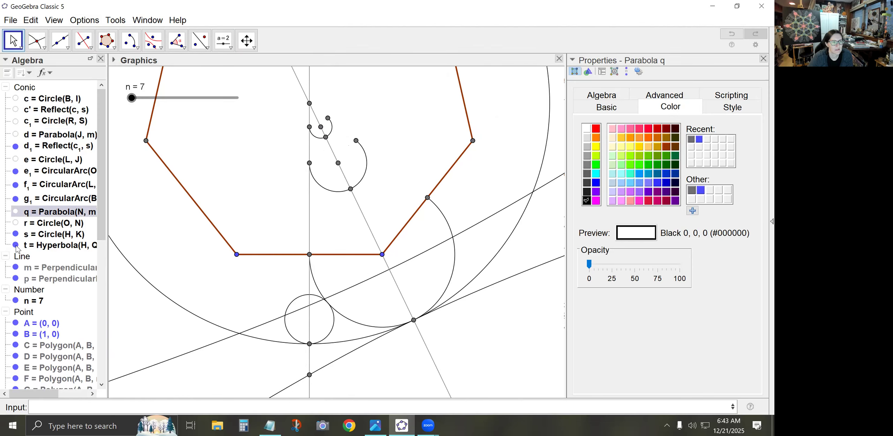
{"action": "left_click", "coordinate": [16, 245]}
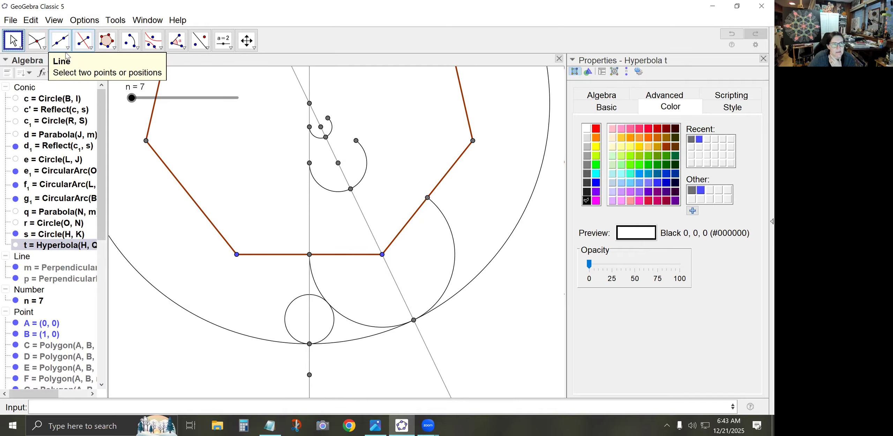
Draw a segment from the heptagon's centre H to the midpoint of side AB
{"action": "left_click", "coordinate": [66, 49]}
{"action": "left_click", "coordinate": [89, 84]}
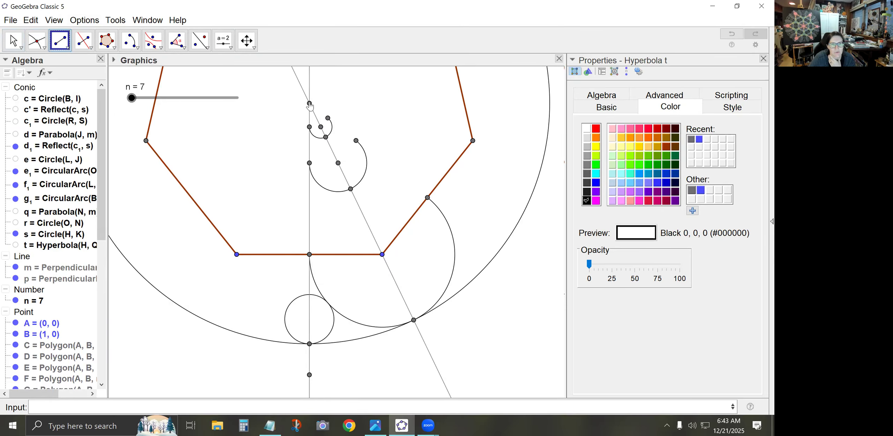
{"action": "left_click", "coordinate": [309, 103]}
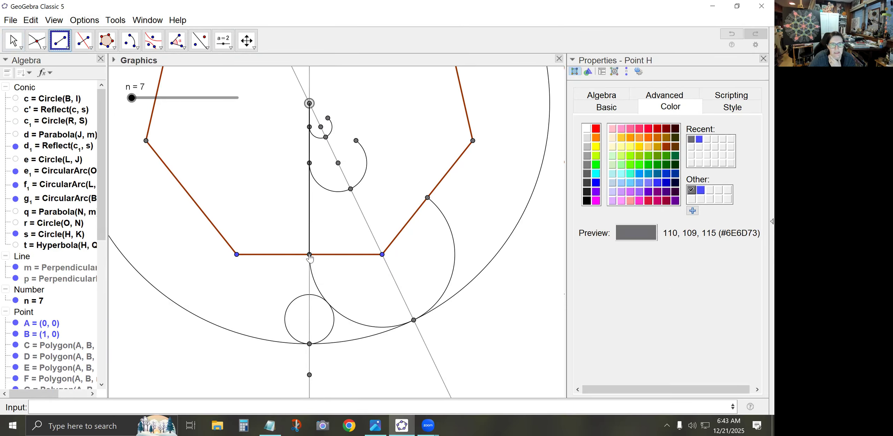
{"action": "left_click", "coordinate": [309, 257]}
{"action": "key", "text": "Escape"}
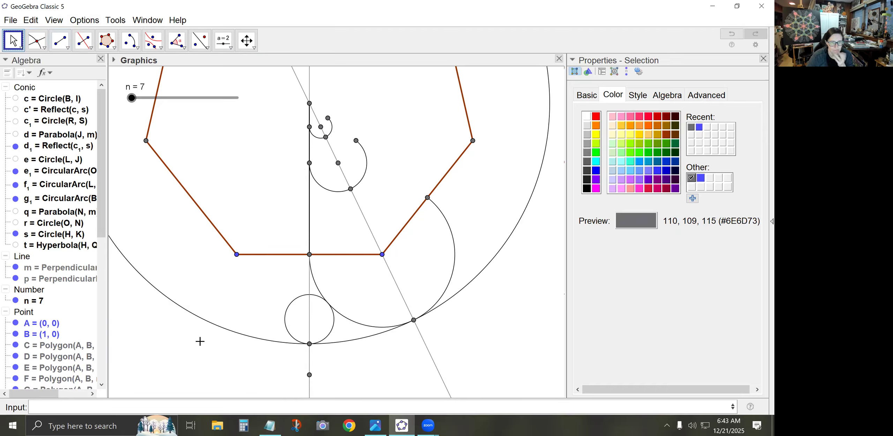
Enter the command Sequence(Rotate({},2*pi*i/n,H),i,0,n-1) in the input bar, leaving its object list empty
{"action": "left_click", "coordinate": [182, 408]}
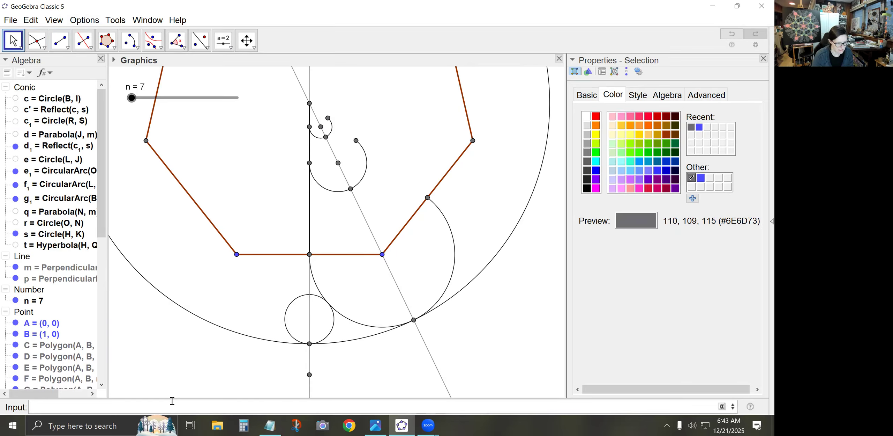
{"action": "type", "text": "S"}
{"action": "type", "text": "equence(Rotate"}
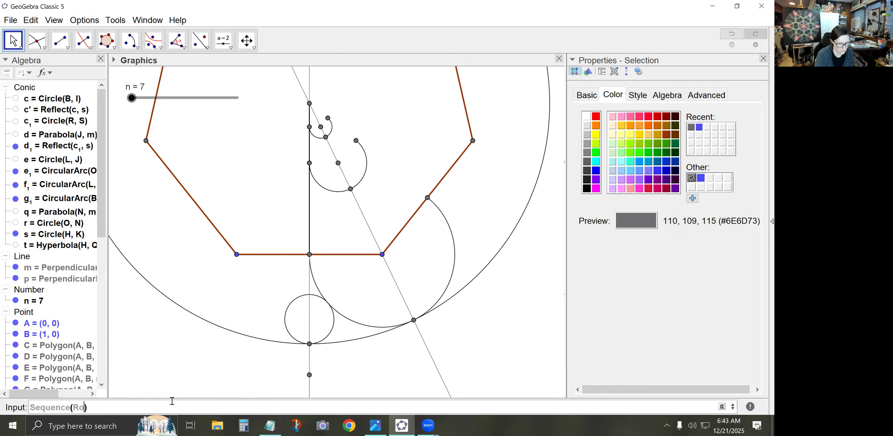
{"action": "type", "text": "({}"}
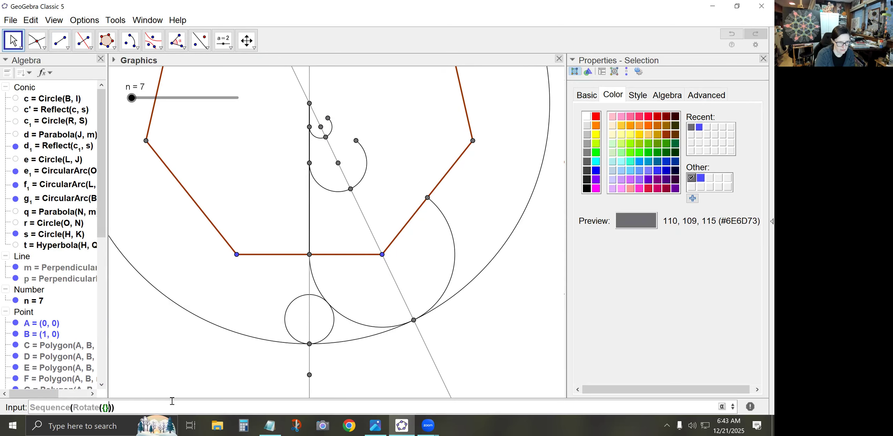
{"action": "type", "text": ",2"}
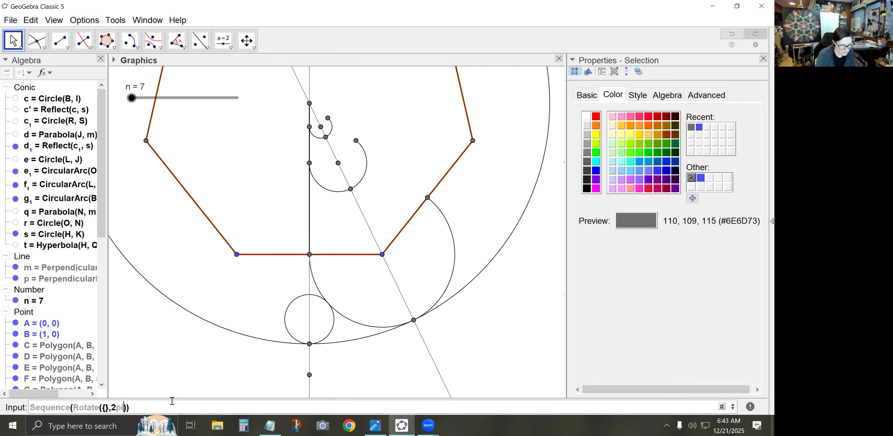
{"action": "type", "text": "*pi*"}
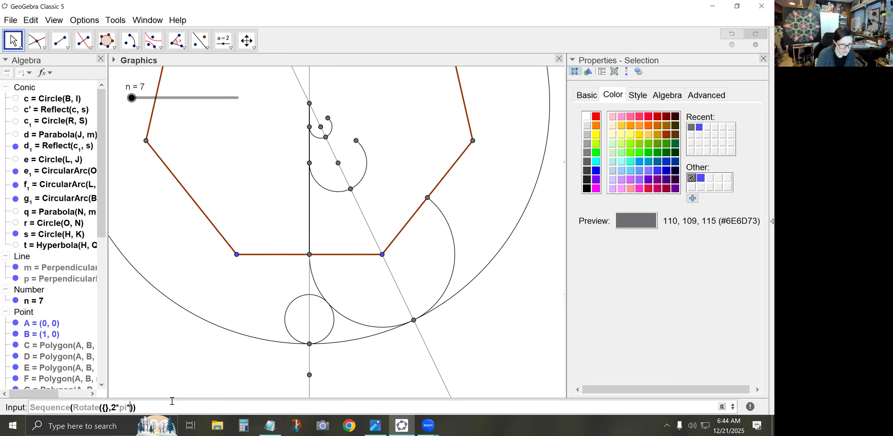
{"action": "type", "text": "i/n,"}
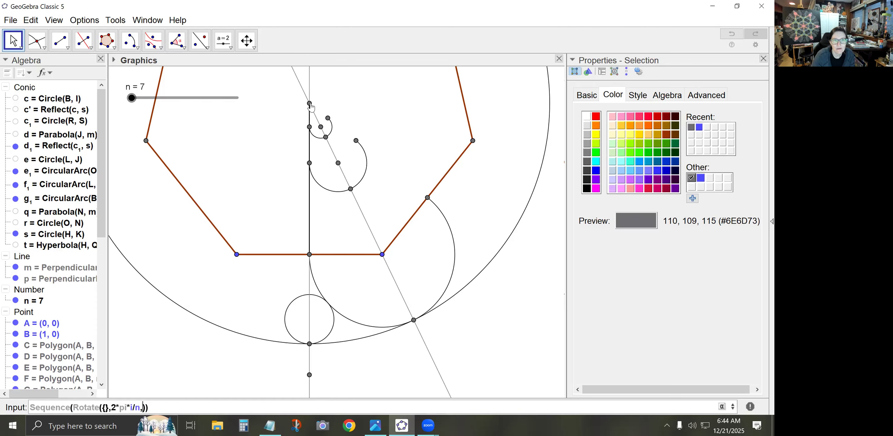
{"action": "left_click", "coordinate": [309, 104]}
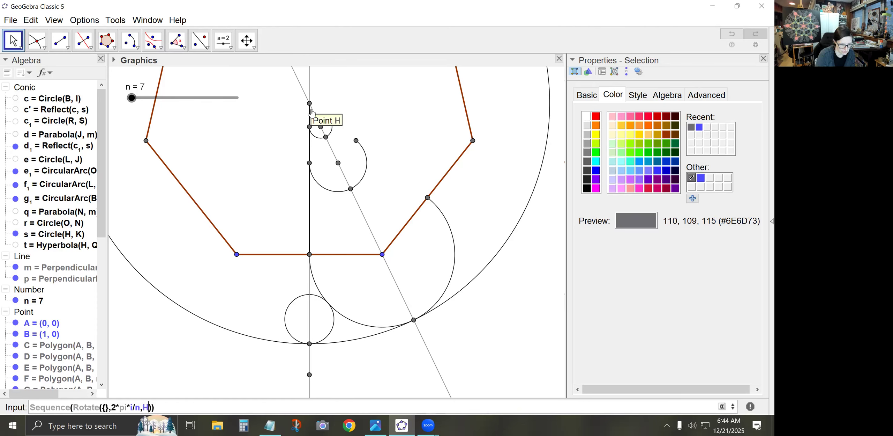
{"action": "type", "text": ",i,0,n-1"}
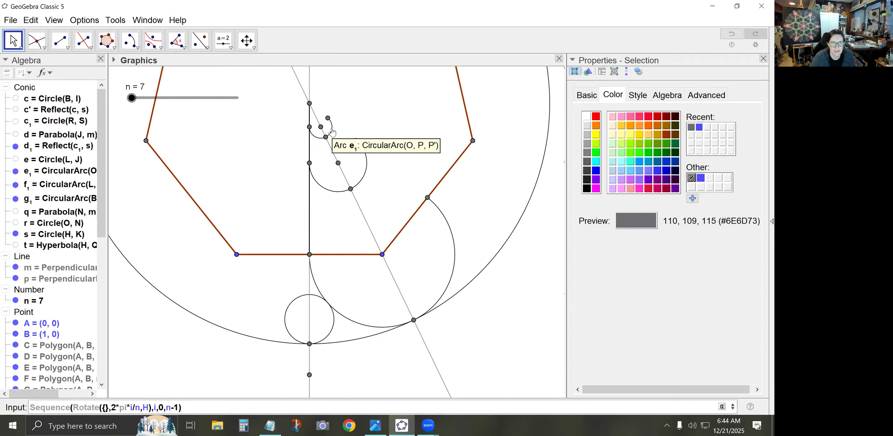
Fill the Rotate list with e_1, f_1, g_1, d_1 and segment a, and create the rotated sequence
{"action": "left_click", "coordinate": [106, 406]}
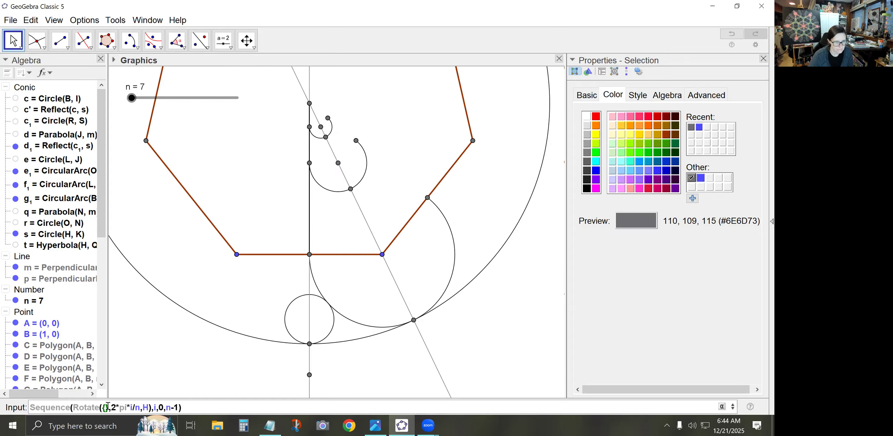
{"action": "type", "text": "e_1,"}
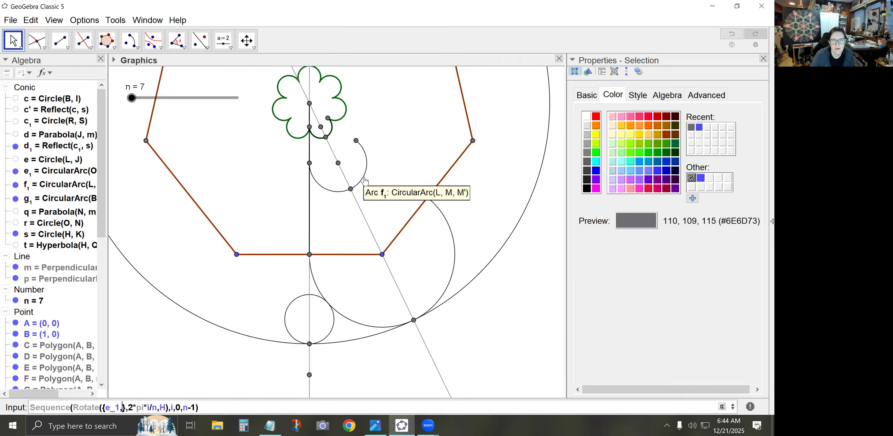
{"action": "type", "text": "f_1,"}
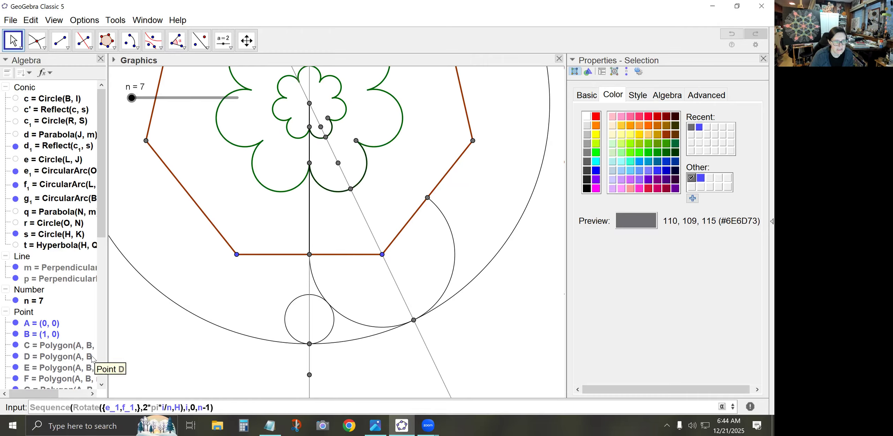
{"action": "type", "text": "g_1,"}
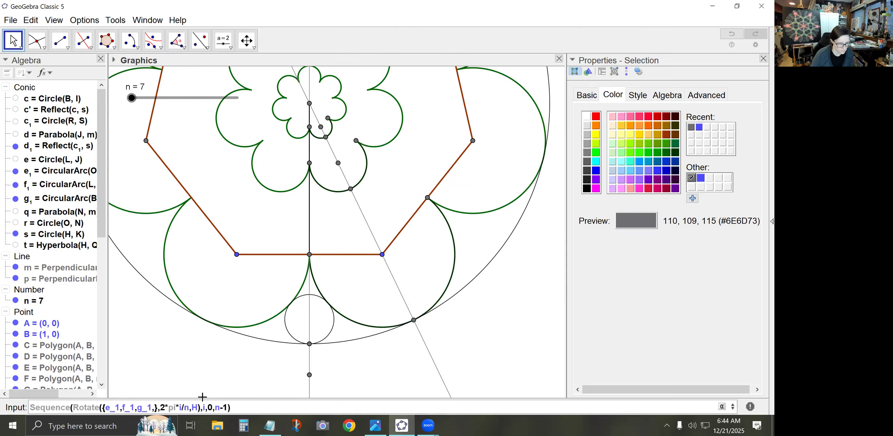
{"action": "type", "text": "d_1,"}
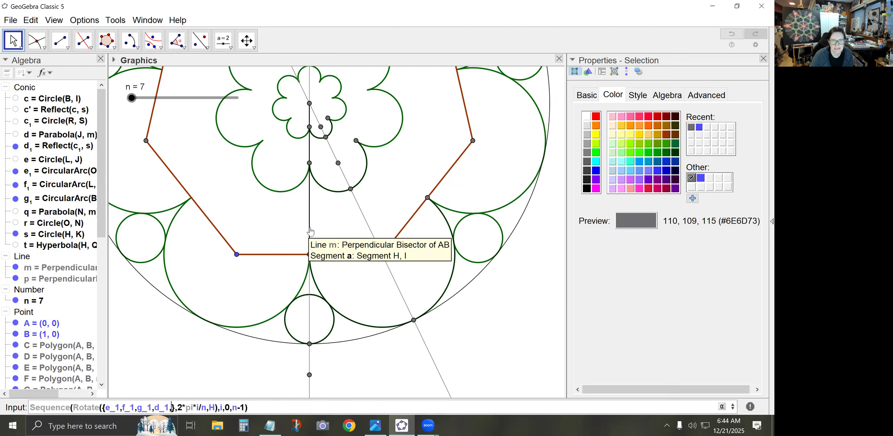
{"action": "left_click", "coordinate": [311, 233]}
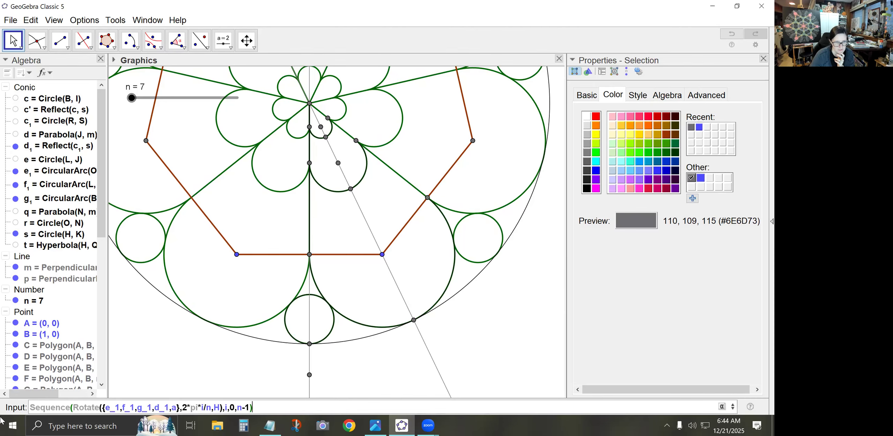
{"action": "key", "text": "Return"}
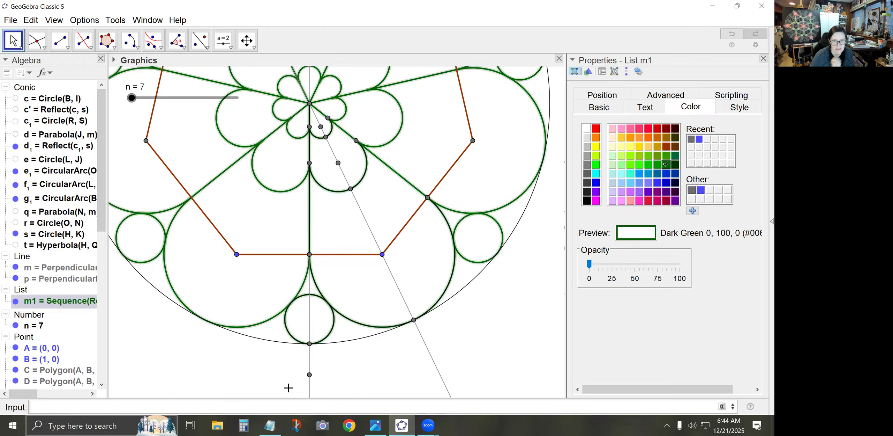
Hide every object in the Conic group and collapse the group
{"action": "right_click", "coordinate": [24, 83]}
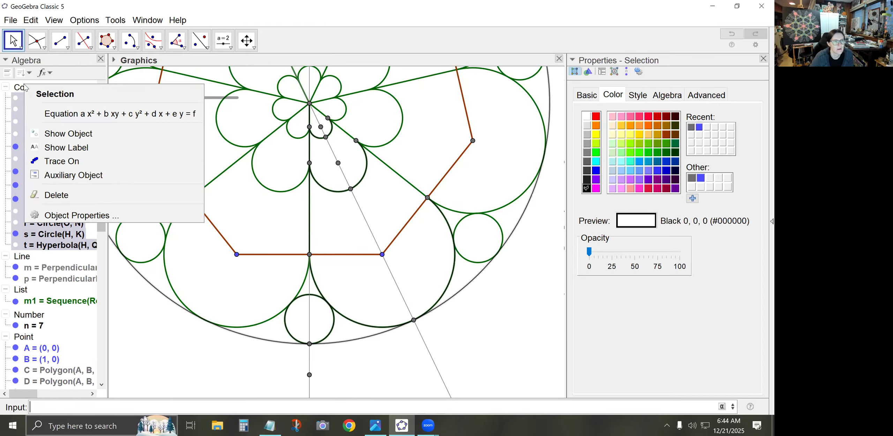
{"action": "left_click", "coordinate": [42, 133]}
{"action": "right_click", "coordinate": [22, 86]}
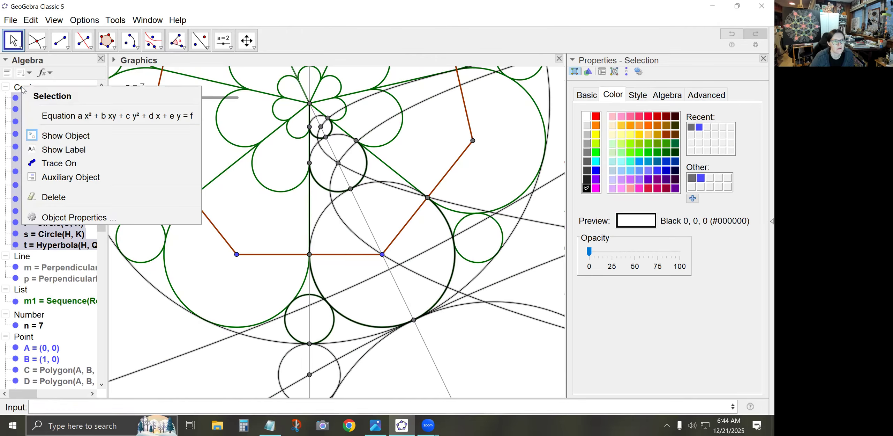
{"action": "left_click", "coordinate": [53, 136]}
{"action": "left_click", "coordinate": [5, 87]}
Hide all objects in the Point and Segment groups and collapse both groups
{"action": "right_click", "coordinate": [25, 179]}
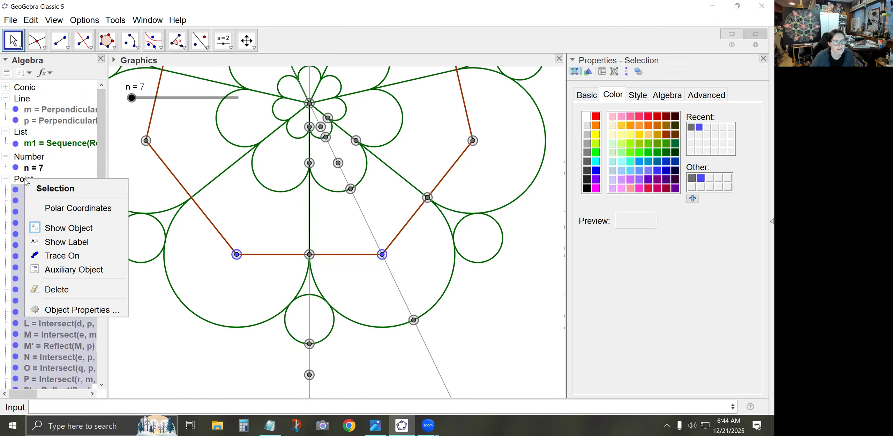
{"action": "left_click", "coordinate": [50, 221]}
{"action": "left_click", "coordinate": [6, 179]}
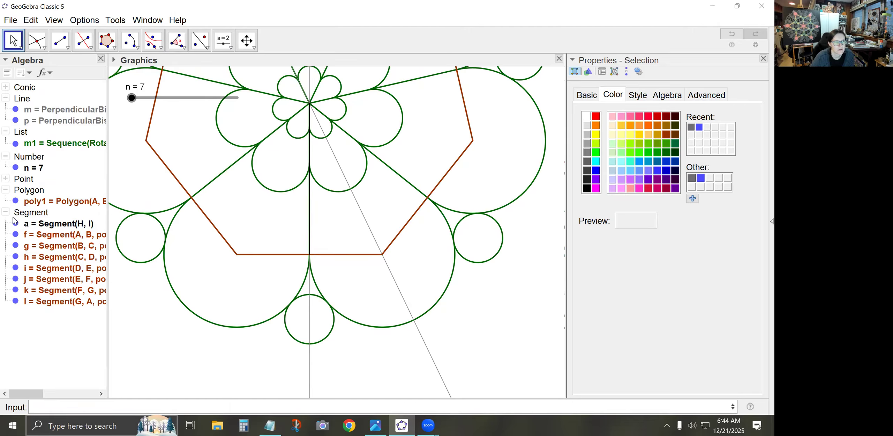
{"action": "right_click", "coordinate": [25, 213]}
{"action": "left_click", "coordinate": [51, 243]}
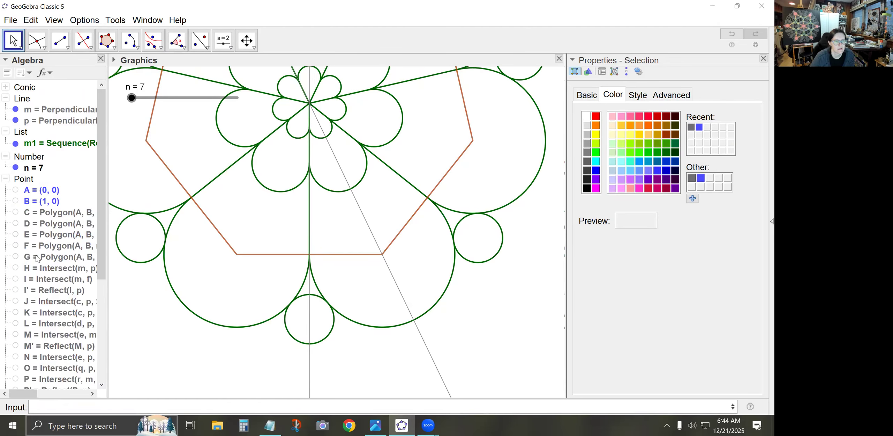
{"action": "left_click", "coordinate": [5, 179]}
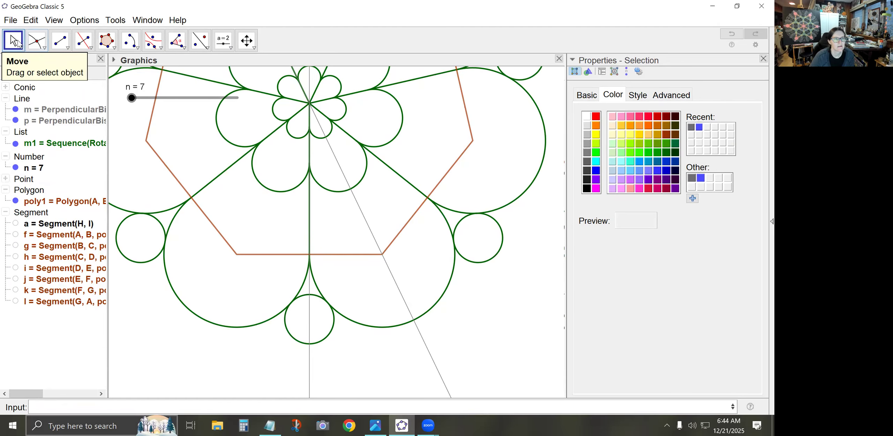
{"action": "left_click", "coordinate": [6, 212]}
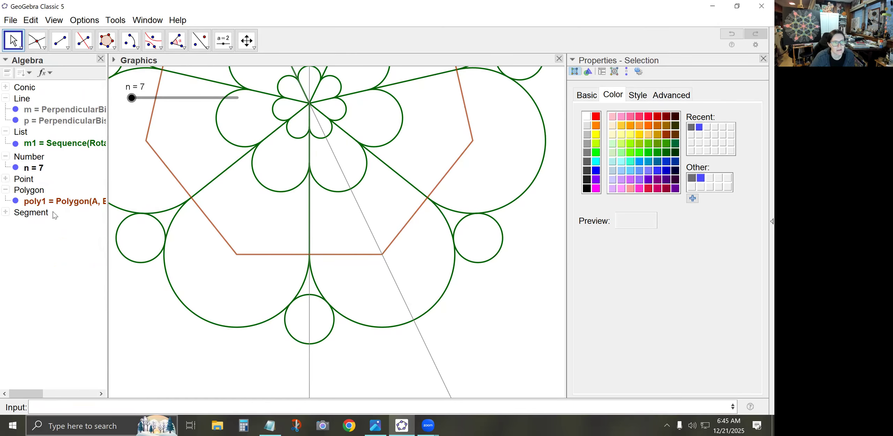
Set slider n to 20, and hide the polygon poly1 and the perpendicular bisectors m and p
{"action": "left_click_drag", "start_coordinate": [132, 98], "coordinate": [261, 93]}
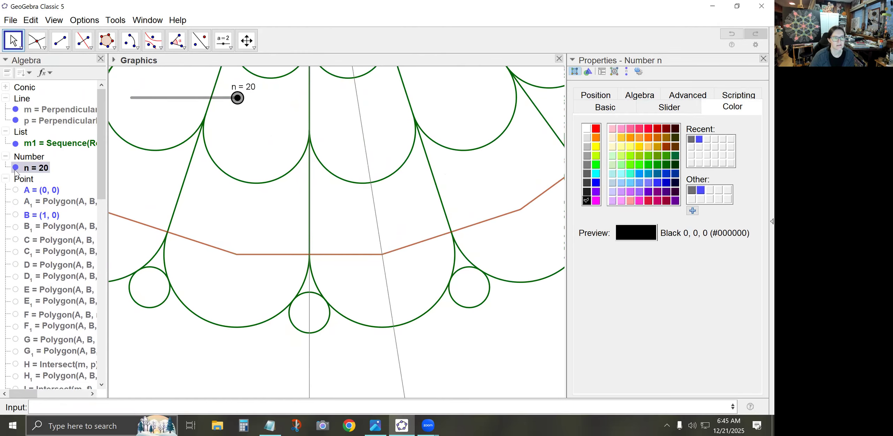
{"action": "left_click", "coordinate": [5, 179]}
{"action": "left_click", "coordinate": [16, 201]}
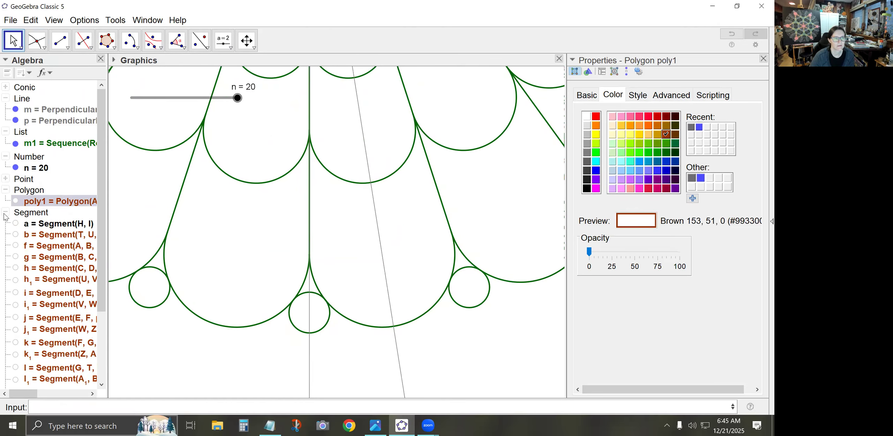
{"action": "left_click", "coordinate": [6, 212]}
{"action": "left_click", "coordinate": [5, 190]}
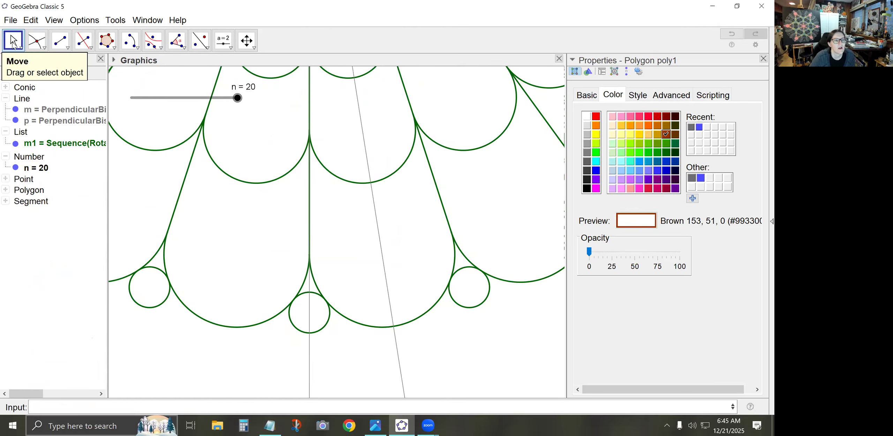
{"action": "right_click", "coordinate": [21, 99]}
{"action": "left_click", "coordinate": [66, 175]}
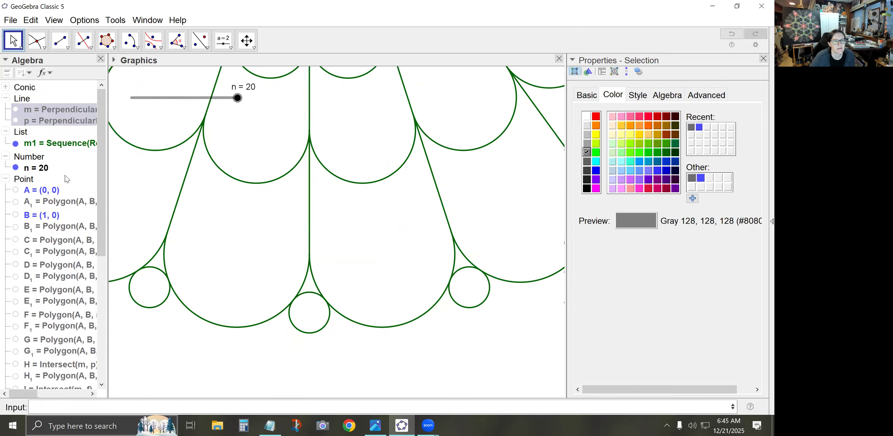
Set slider n to 18 for the rosette
{"action": "left_click", "coordinate": [194, 168]}
{"action": "scroll", "coordinate": [169, 171], "scroll_direction": "down", "scroll_amount": 5}
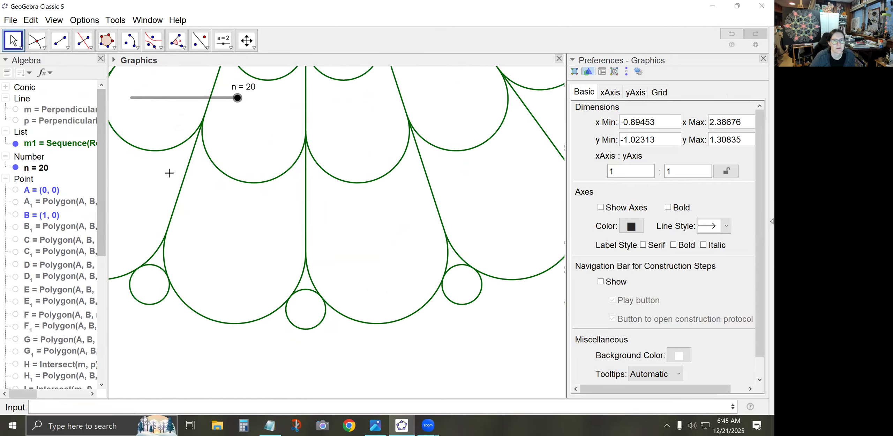
{"action": "scroll", "coordinate": [188, 171], "scroll_direction": "down", "scroll_amount": 4}
{"action": "left_click_drag", "start_coordinate": [153, 177], "coordinate": [248, 325]}
{"action": "scroll", "coordinate": [248, 321], "scroll_direction": "down", "scroll_amount": 4}
{"action": "scroll", "coordinate": [200, 195], "scroll_direction": "down", "scroll_amount": 1}
{"action": "left_click_drag", "start_coordinate": [176, 199], "coordinate": [185, 212]}
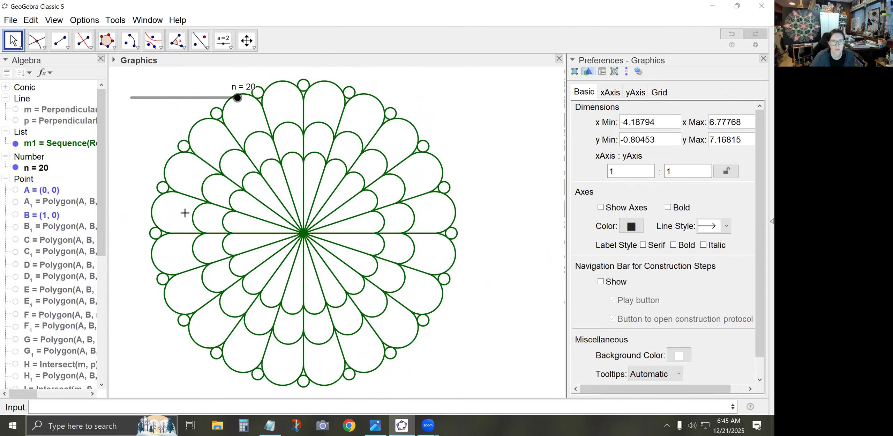
{"action": "mouse_move", "coordinate": [237, 98]}
{"action": "left_mouse_down"}
{"action": "mouse_move", "coordinate": [129, 99]}
{"action": "mouse_move", "coordinate": [214, 98]}
{"action": "mouse_move", "coordinate": [256, 86]}
{"action": "mouse_move", "coordinate": [194, 89]}
{"action": "mouse_move", "coordinate": [222, 91]}
{"action": "left_mouse_up"}
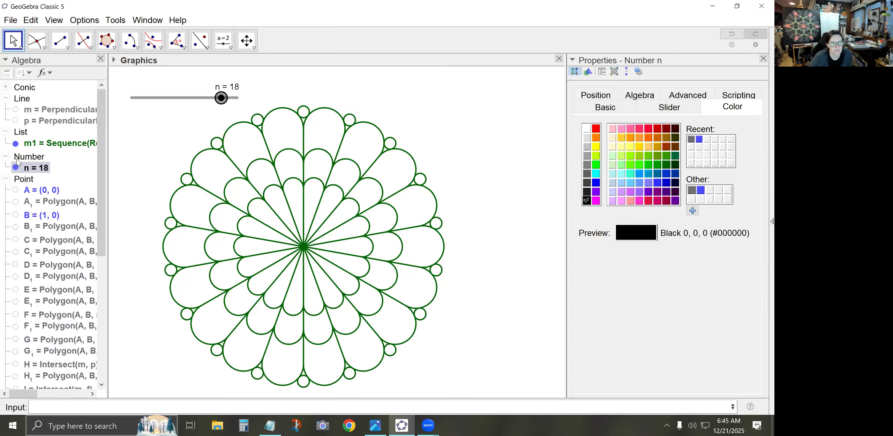
Hide the slider n, keeping the rosette list m1 shown
{"action": "left_click", "coordinate": [16, 143]}
{"action": "left_click", "coordinate": [16, 144]}
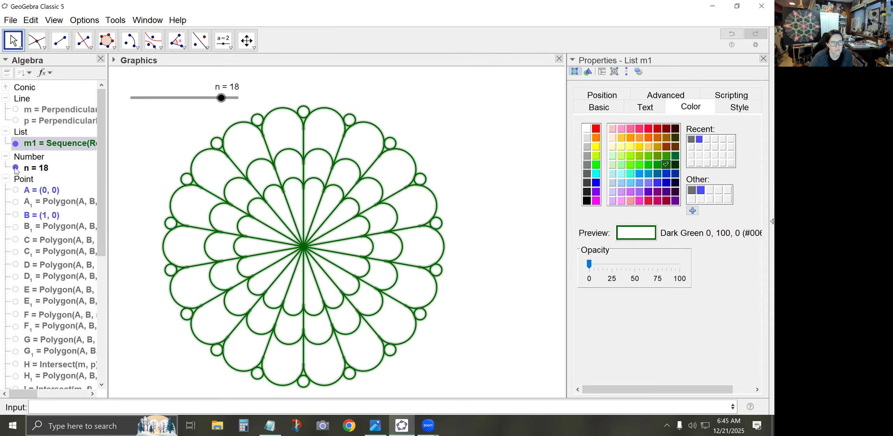
{"action": "left_click", "coordinate": [16, 168]}
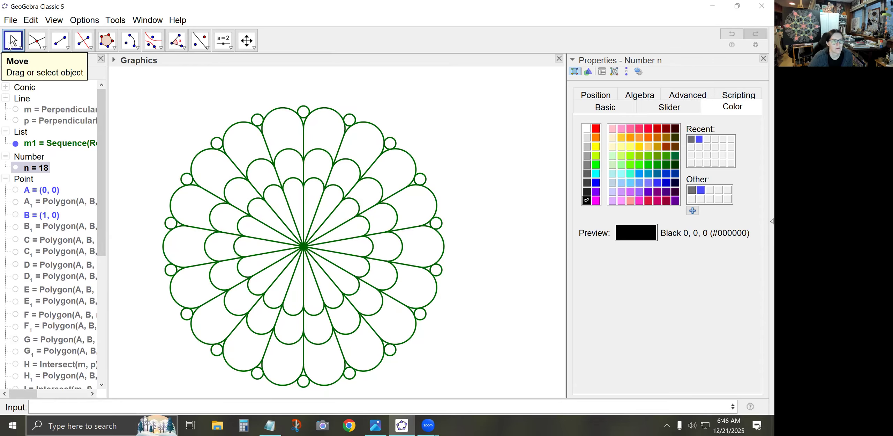
{"action": "left_click", "coordinate": [136, 170]}
{"action": "left_click_drag", "start_coordinate": [146, 198], "coordinate": [152, 185]}
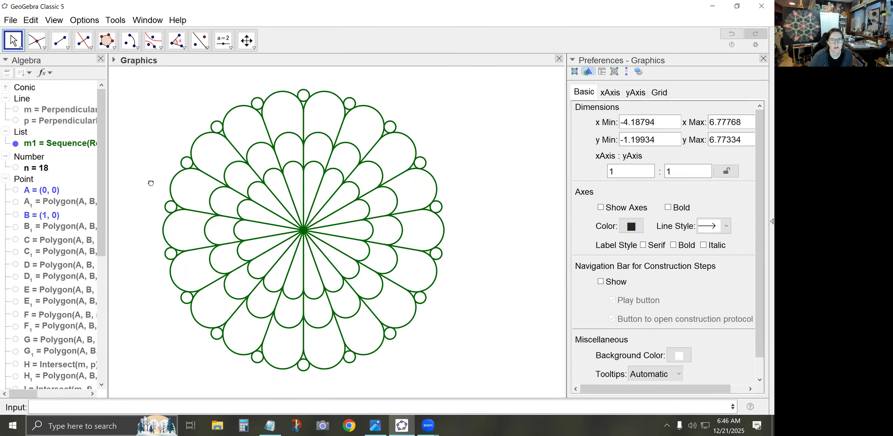
Open the picture export of the Graphics View, choose Portable Document Format (pdf), and close the dialog without saving
{"action": "left_click", "coordinate": [10, 20]}
{"action": "mouse_move", "coordinate": [51, 158]}
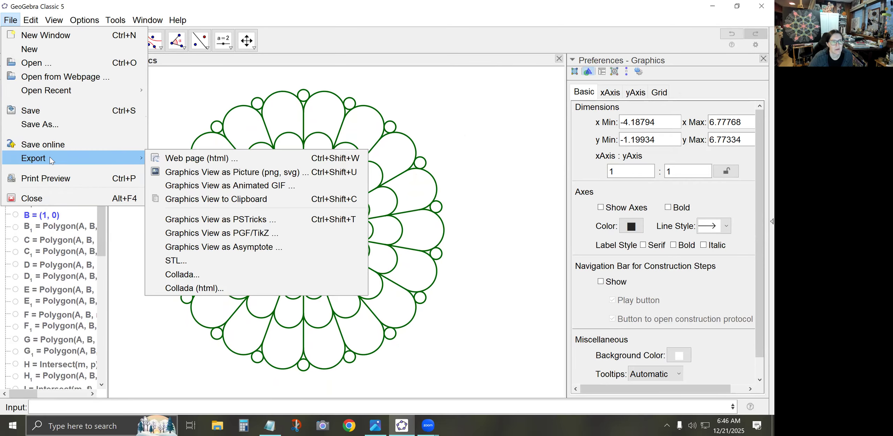
{"action": "left_click", "coordinate": [202, 172]}
{"action": "left_click", "coordinate": [429, 164]}
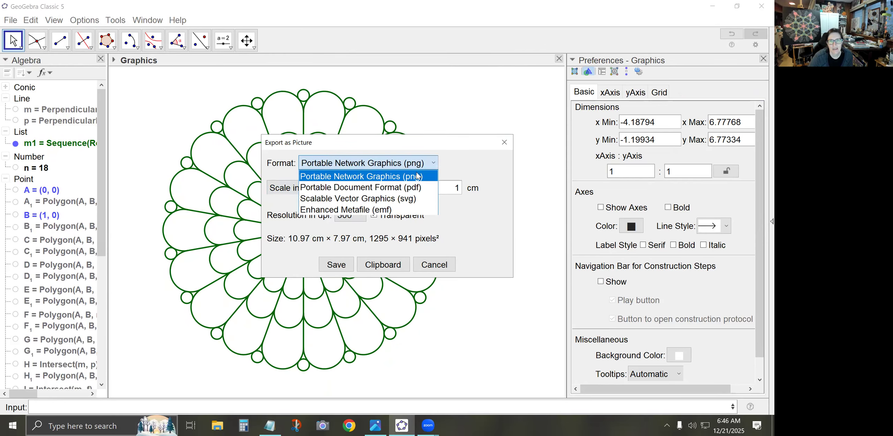
{"action": "left_click", "coordinate": [395, 186]}
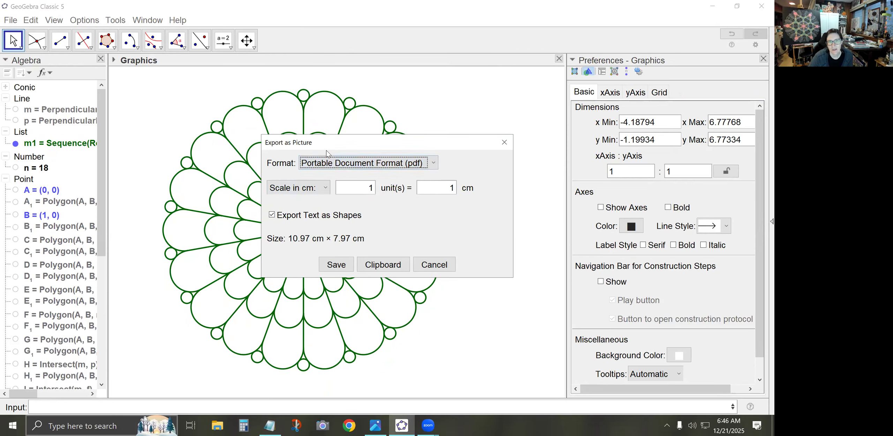
{"action": "left_click", "coordinate": [382, 170]}
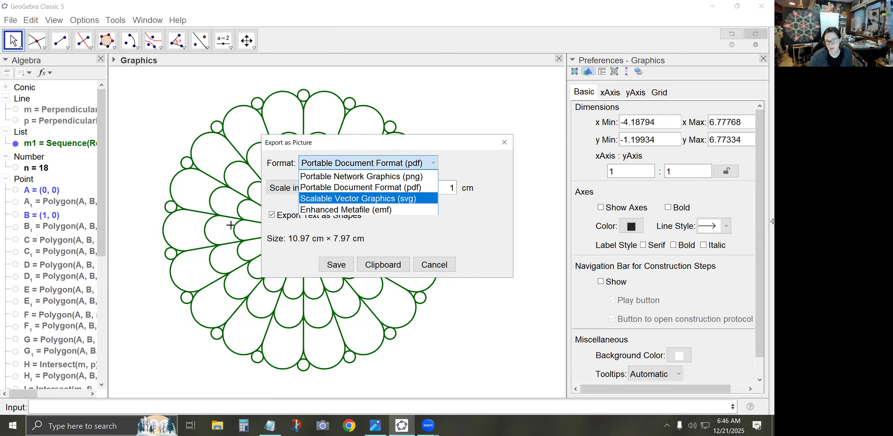
{"action": "left_click", "coordinate": [359, 191]}
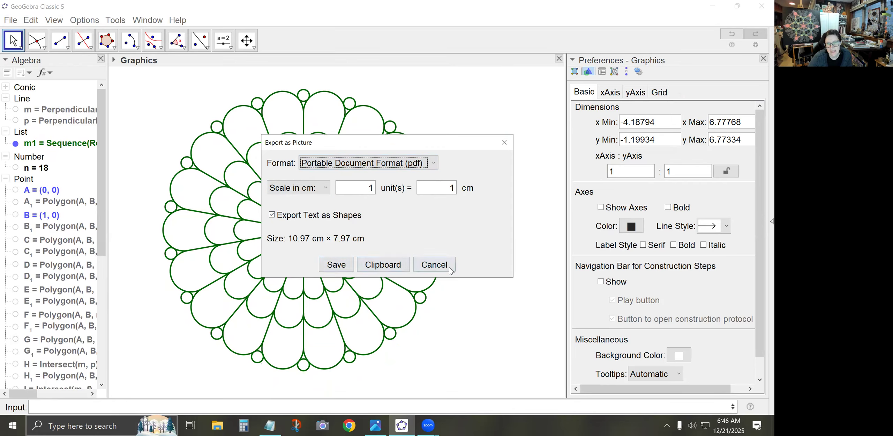
{"action": "left_click", "coordinate": [504, 143]}
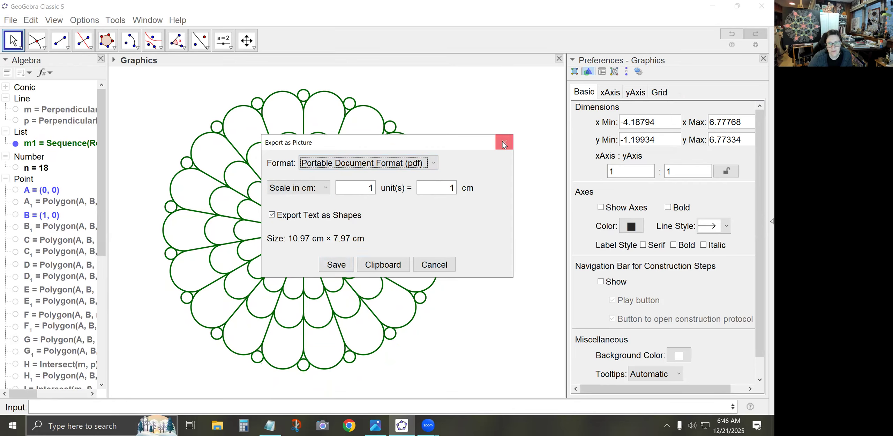